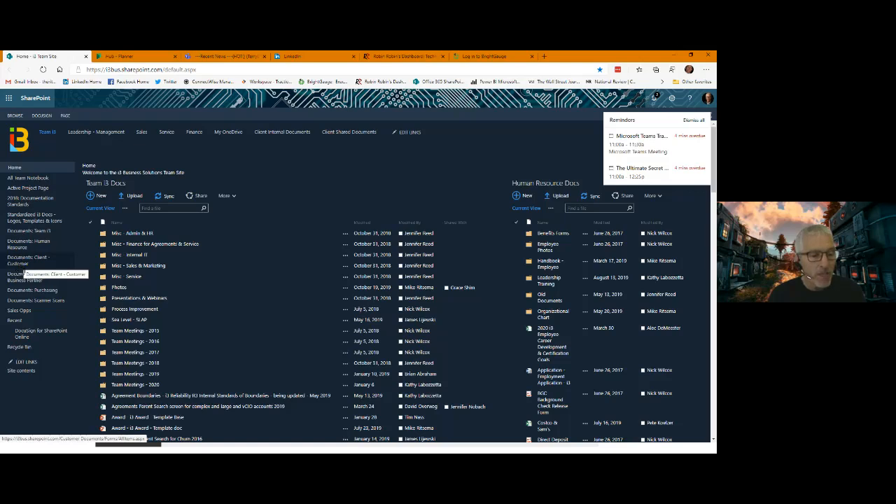
- Display the full list of Office 365 apps and bring up the Planner hub page
left_click(8, 99)
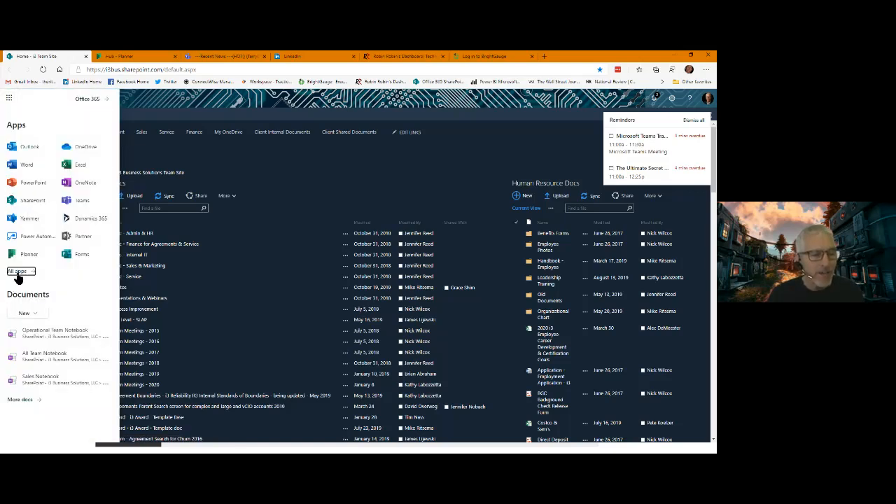
left_click(19, 274)
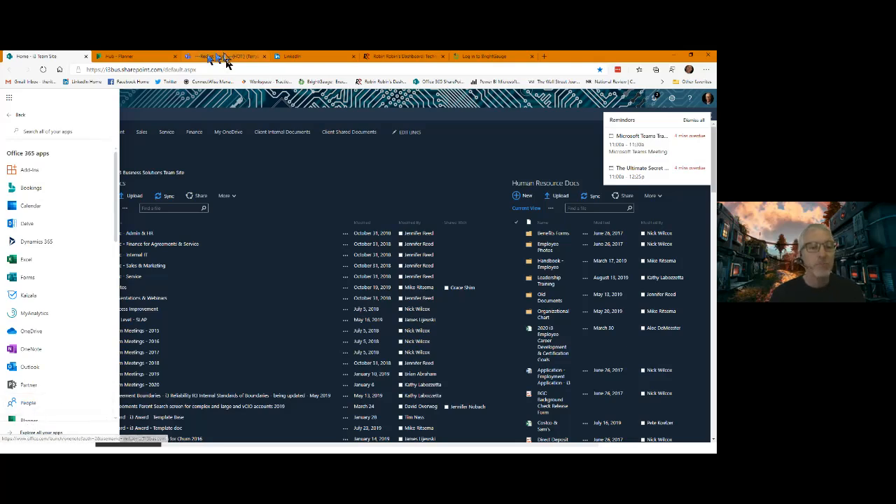
left_click(152, 58)
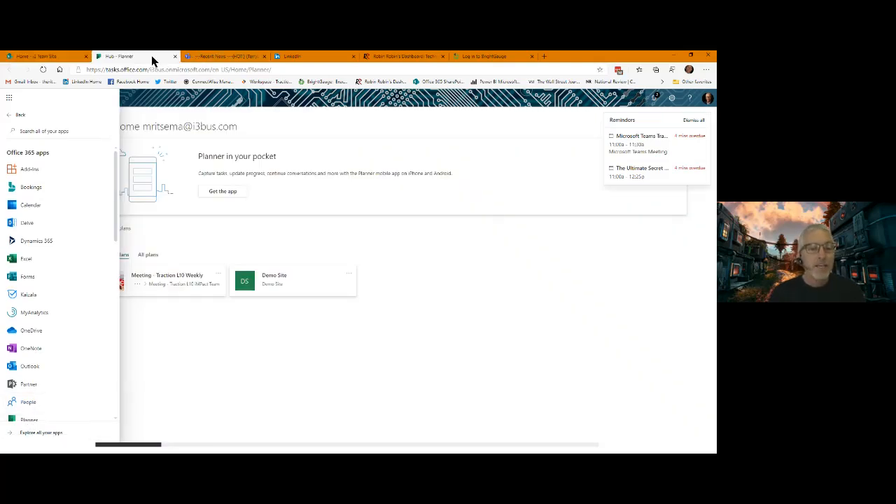
left_click(172, 116)
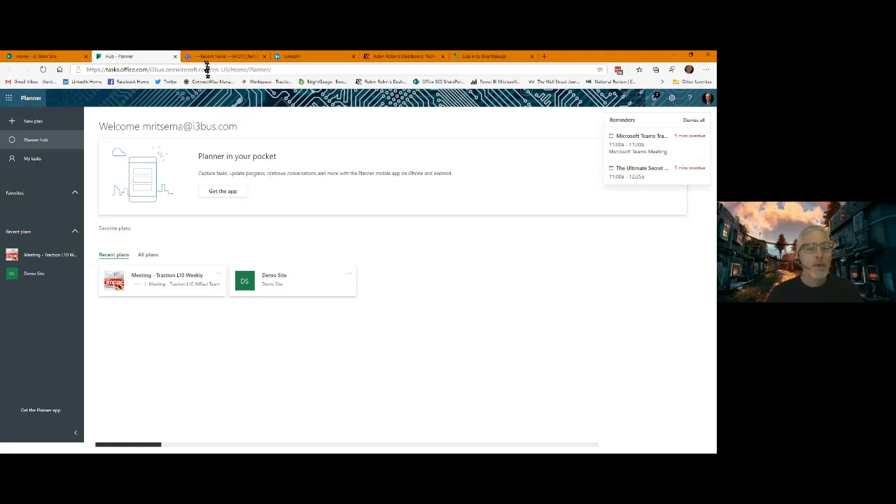
- Switch to the Microsoft Teams meeting window and show the list of teams
key("alt+Tab")
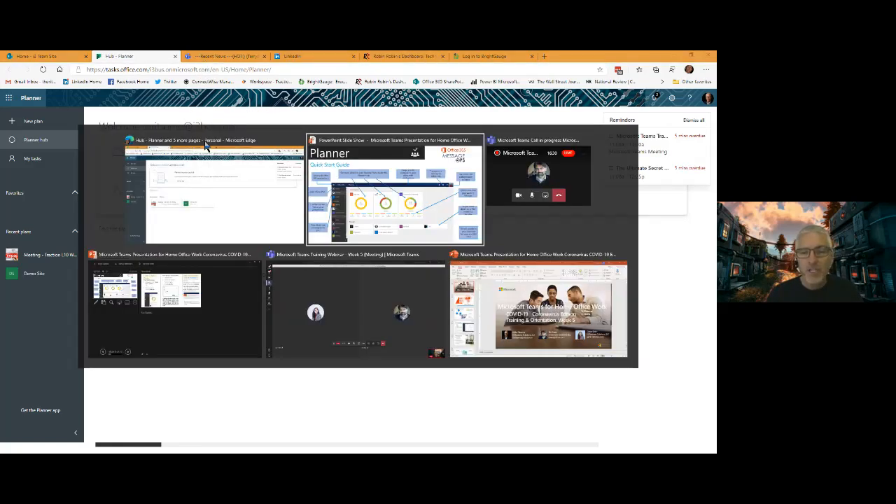
key("alt+Tab")
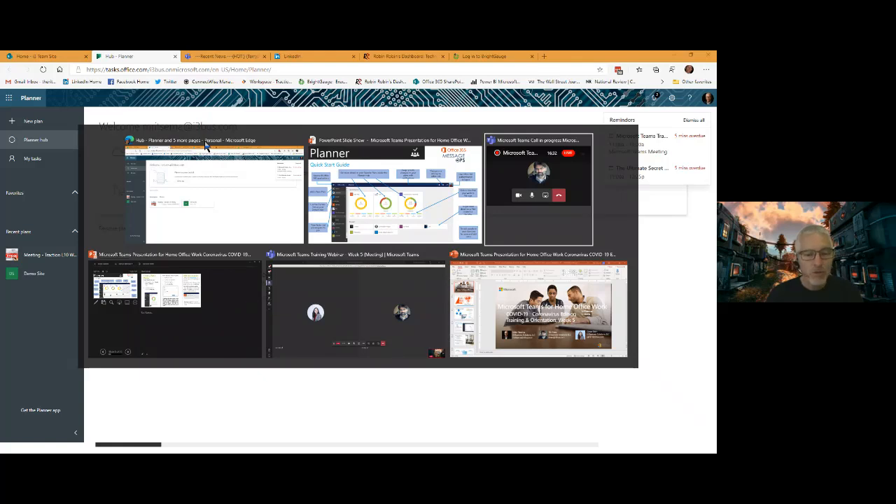
key("alt+Tab")
key("alt+Tab")
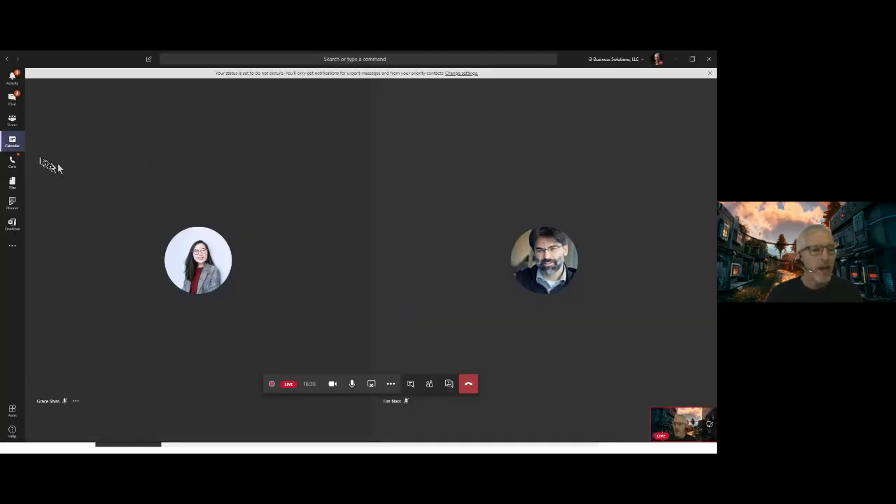
left_click(13, 121)
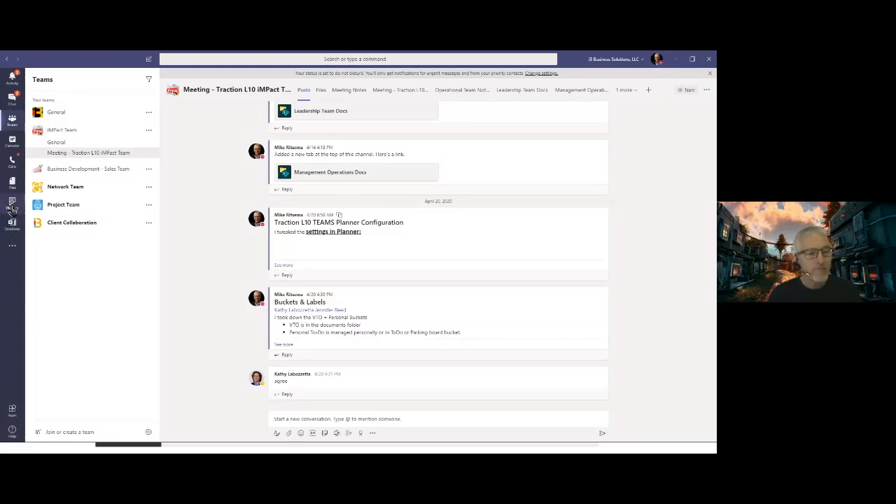
- Look through the apps available in Teams, including the OneNote notebook list and the personal tasks in Planner
left_click(12, 248)
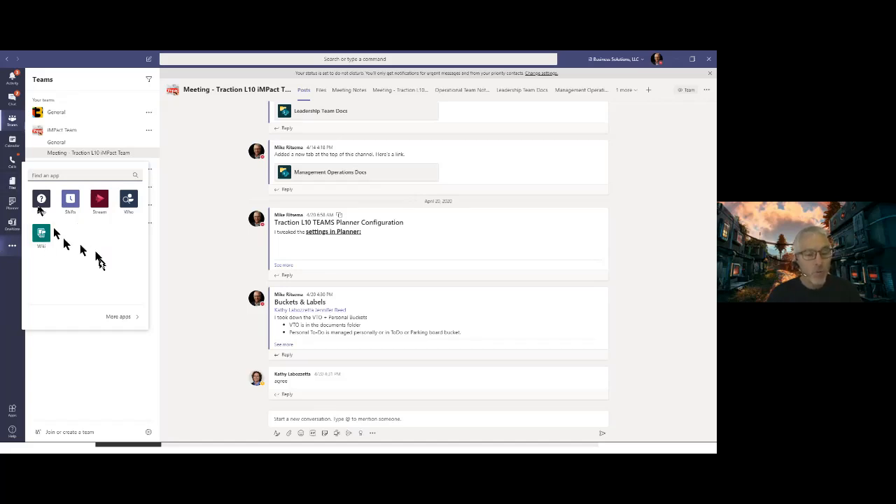
key("Escape")
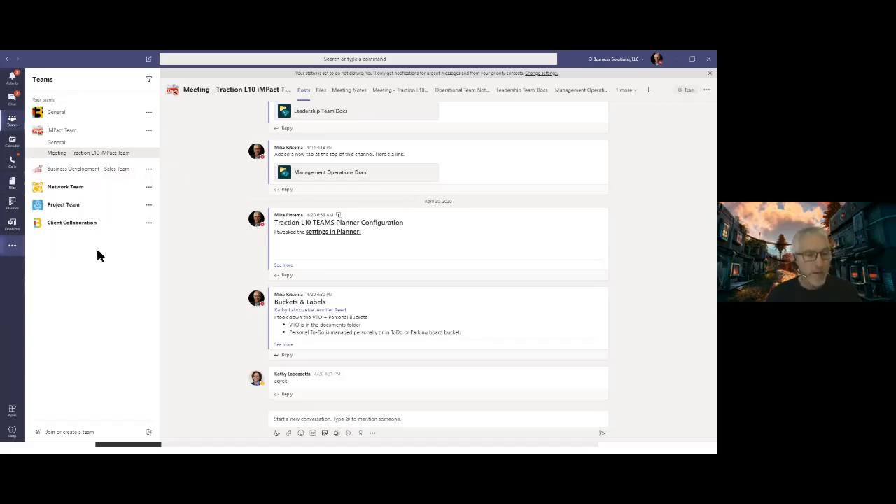
left_click(12, 225)
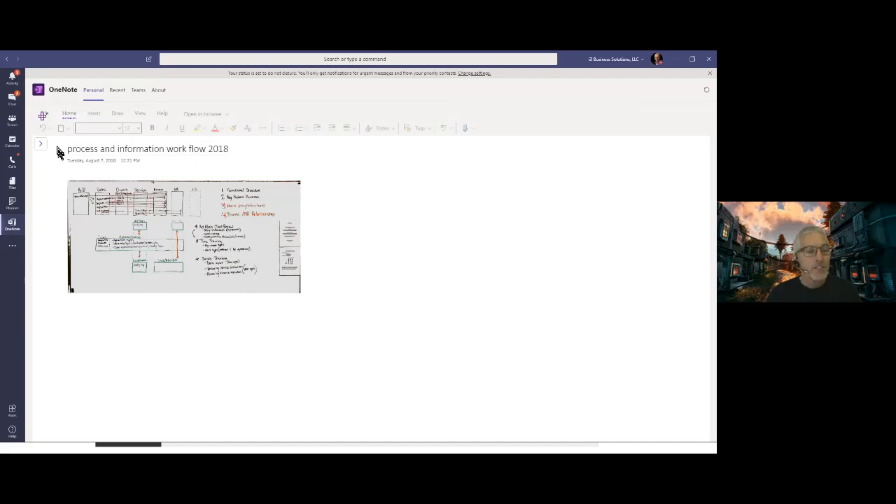
left_click(41, 148)
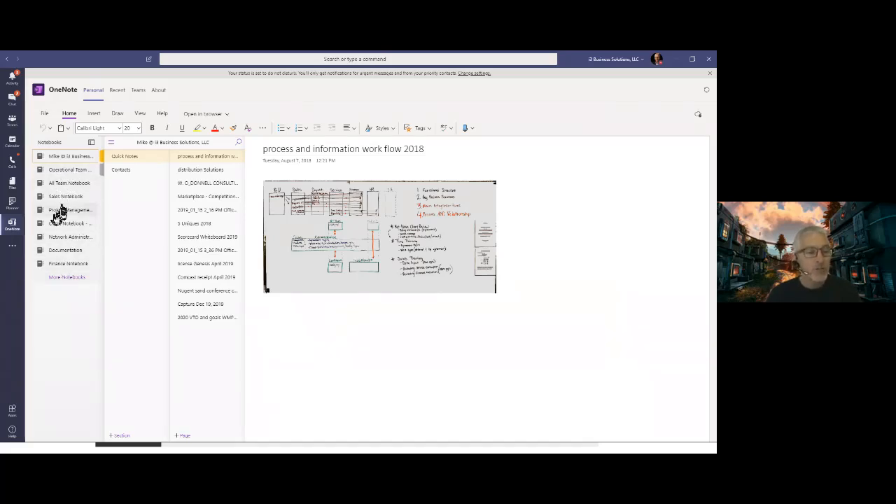
left_click(11, 204)
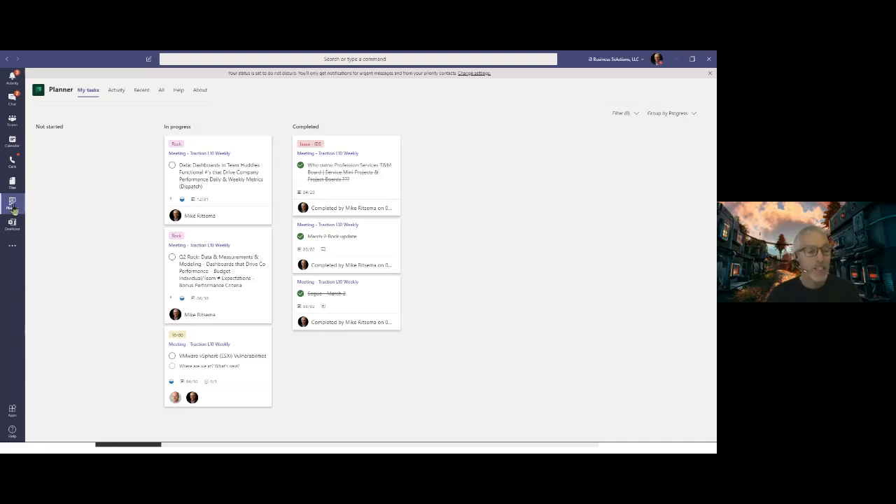
- Open the Meeting - Traction L10 Weekly plan in the iMPact Team's Meeting - Traction L10 iMPact Team channel
left_click(15, 125)
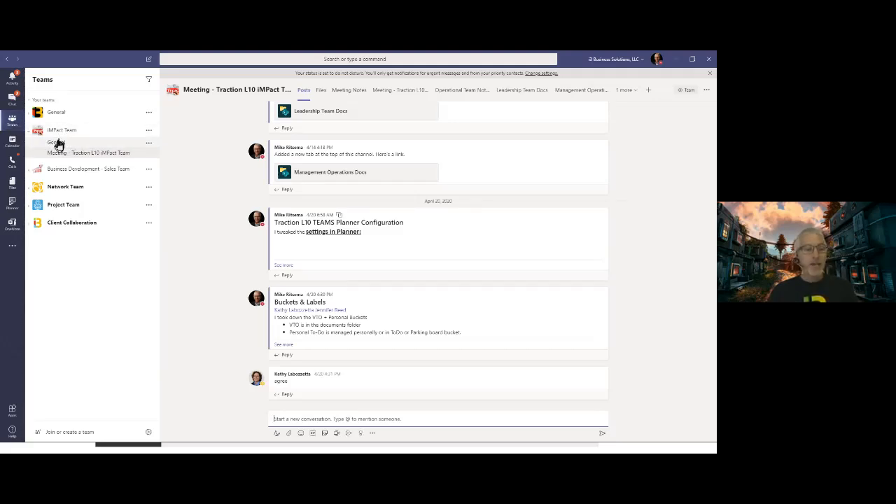
left_click(57, 143)
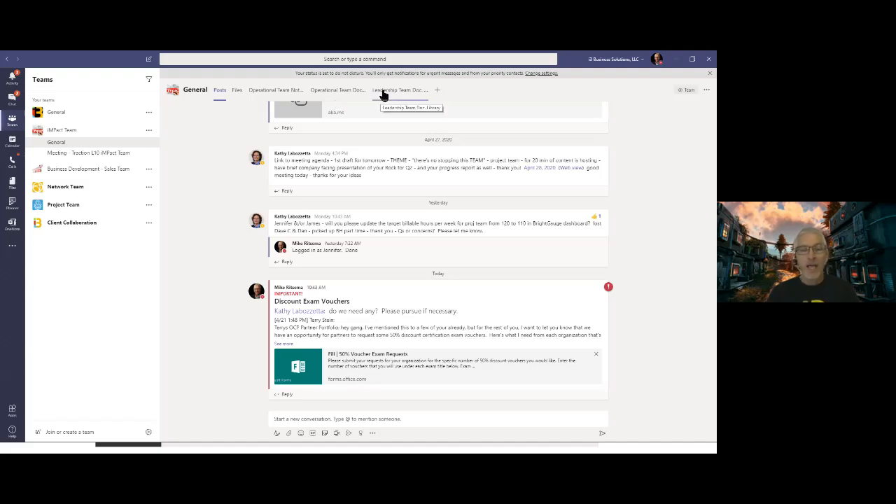
left_click(74, 155)
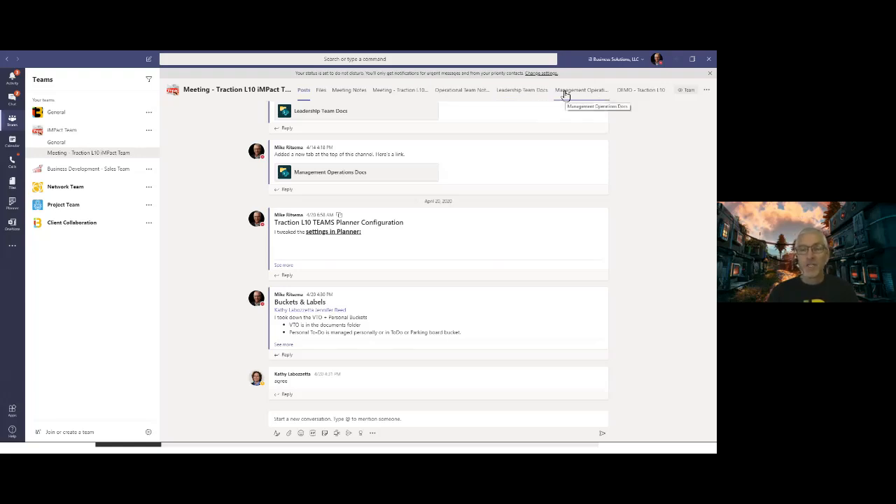
left_click(406, 94)
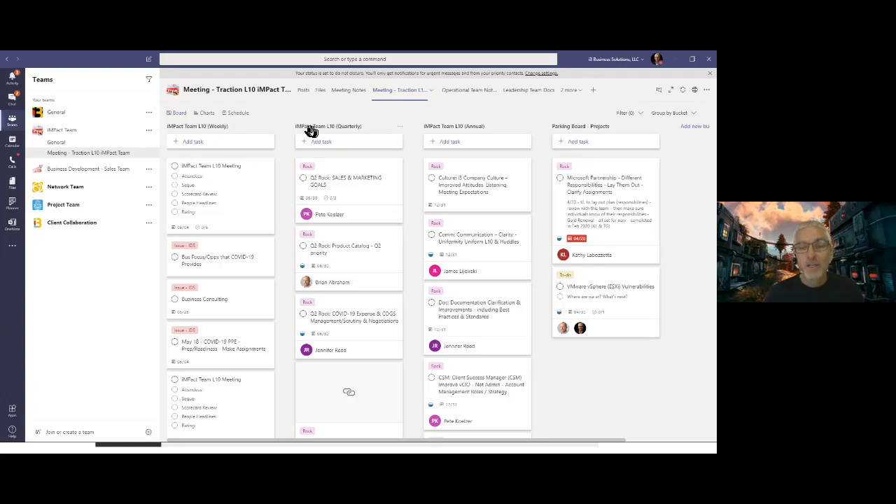
- Group the tasks on the Meeting - Traction L10 Weekly board by Labels
left_click(694, 115)
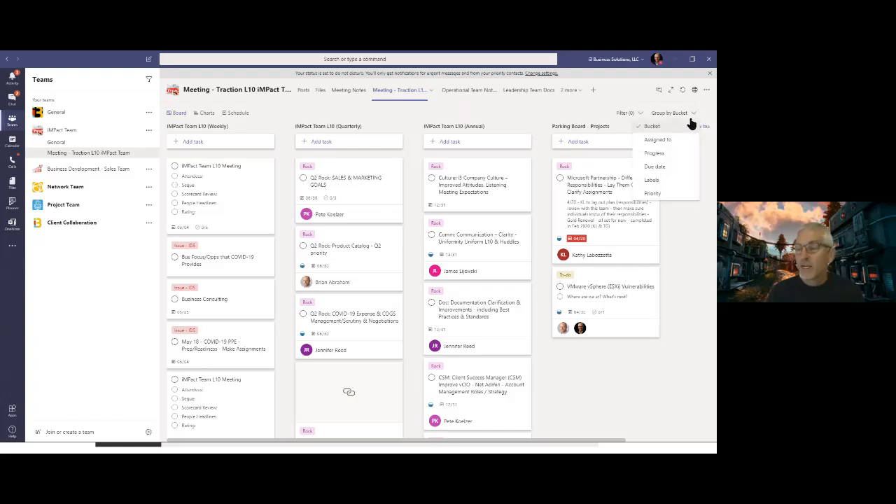
left_click(662, 182)
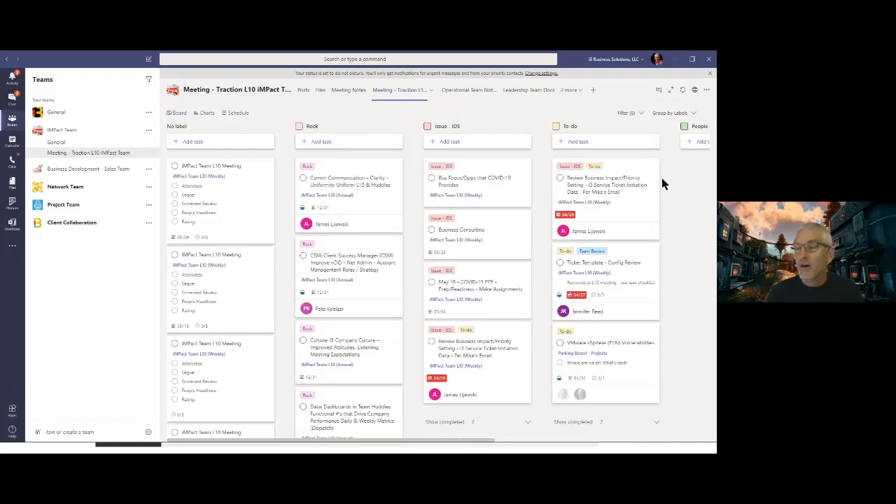
left_click(688, 115)
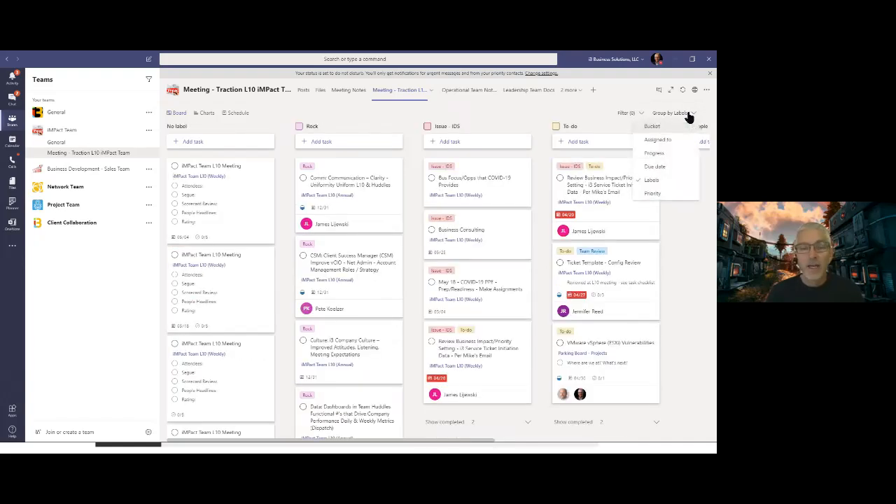
left_click(347, 118)
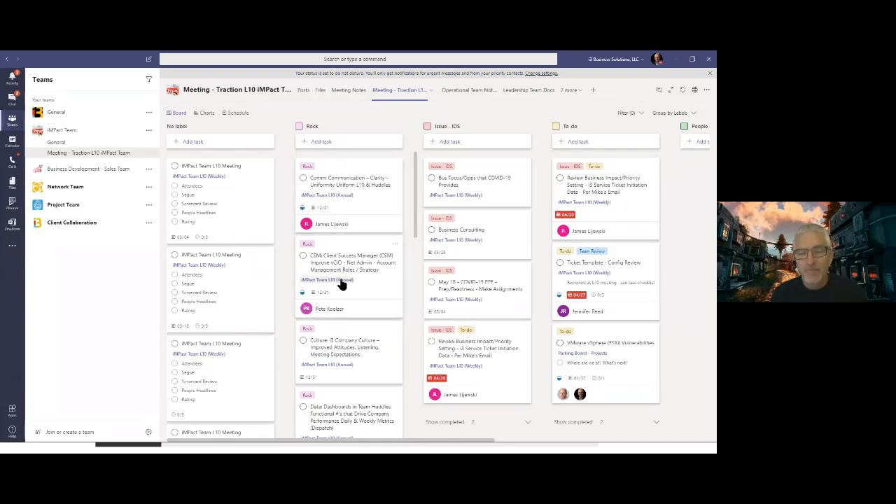
- Filter the board to tasks in the iMPact Team L10 (Quarterly) bucket
left_click(640, 114)
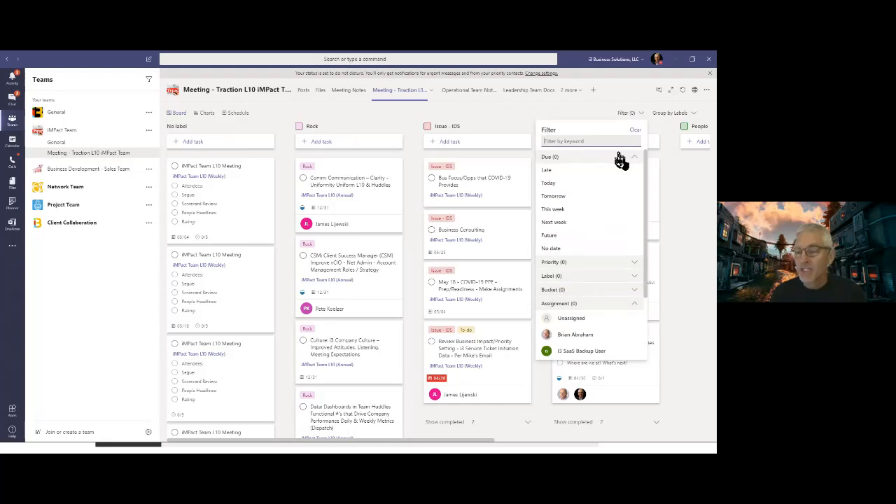
left_click(635, 290)
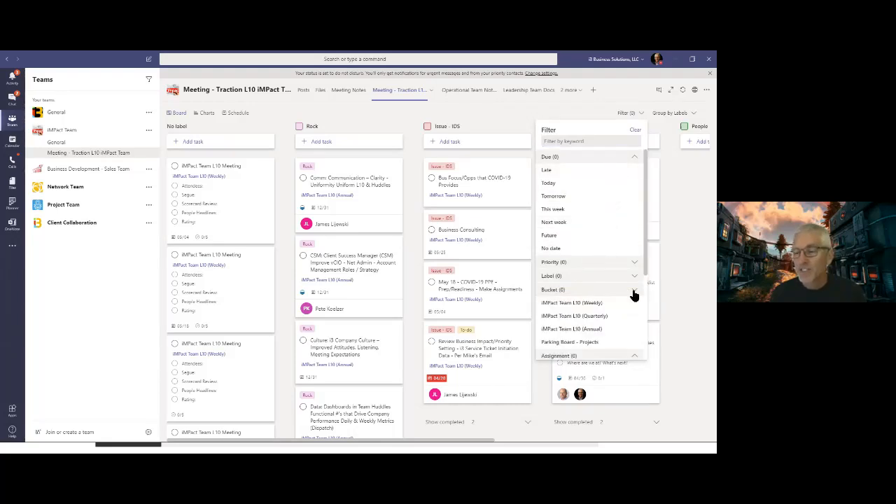
left_click(594, 319)
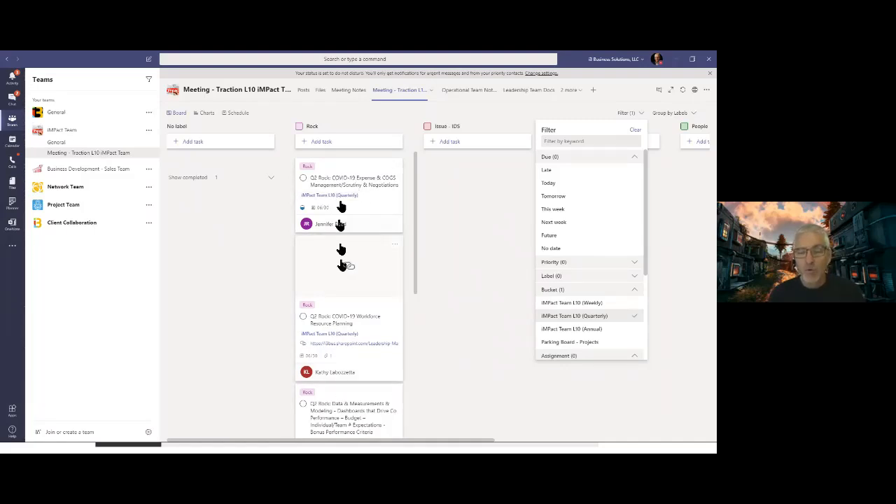
- Clear the bucket filter and group the board's tasks by Bucket
left_click(642, 113)
left_click(641, 113)
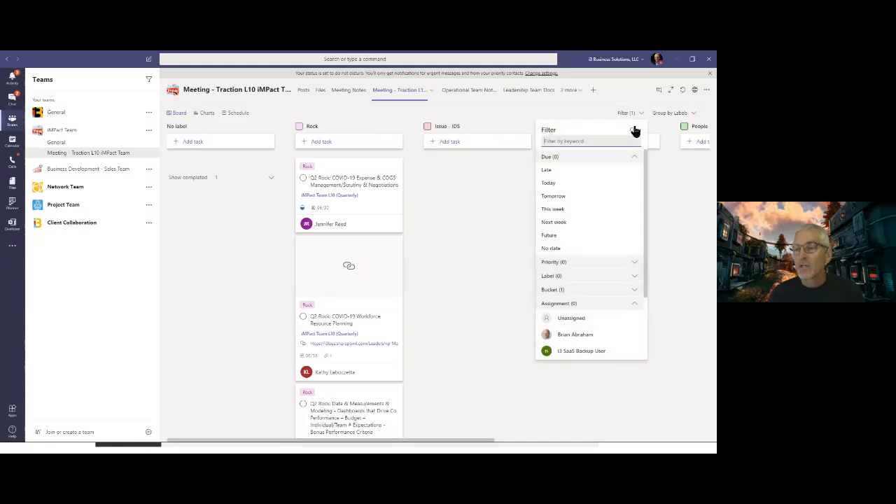
left_click(634, 131)
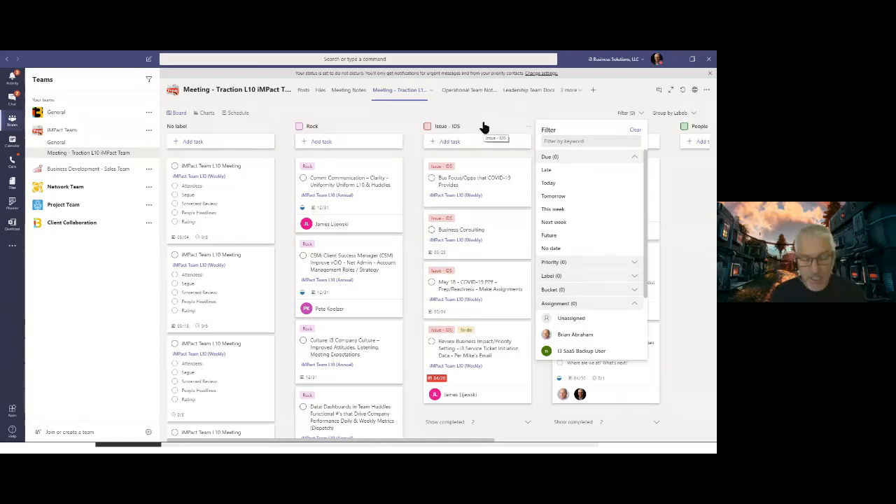
left_click(623, 115)
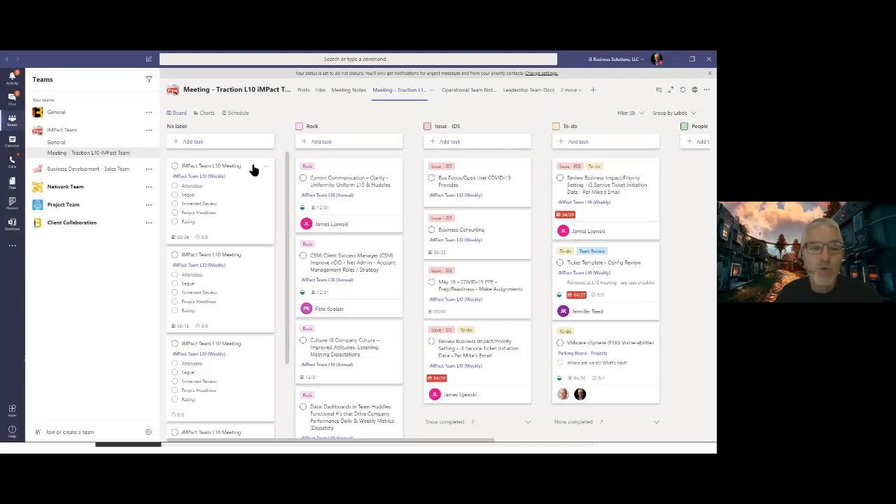
left_click(688, 114)
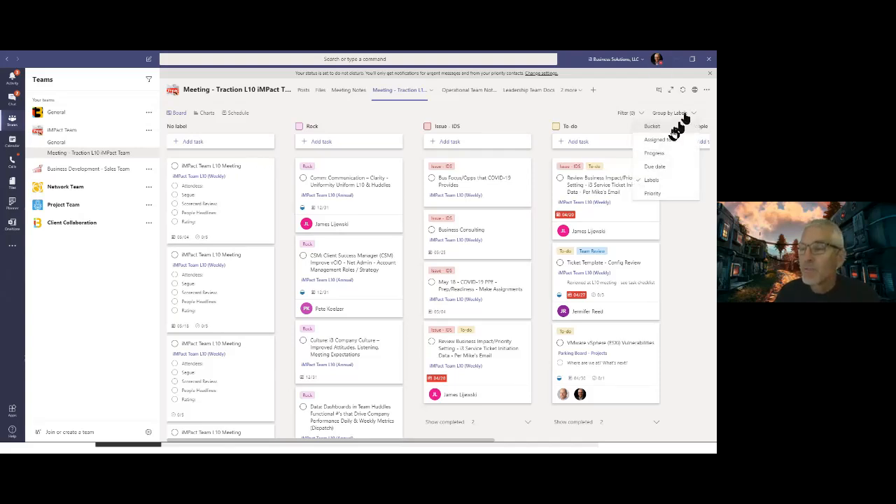
left_click(650, 126)
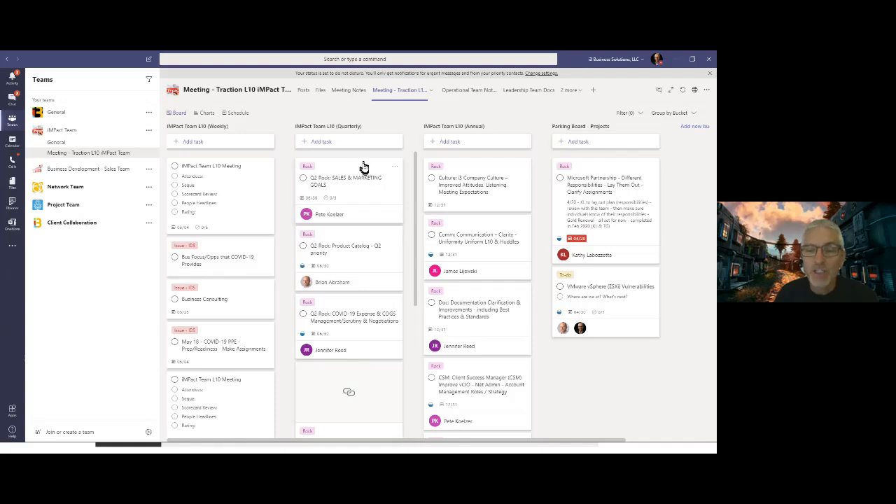
- View the label options and full details of the Q2 Rock: SALES & MARKETING GOALS task in the quarterly bucket
left_click_drag(364, 166, 714, 159)
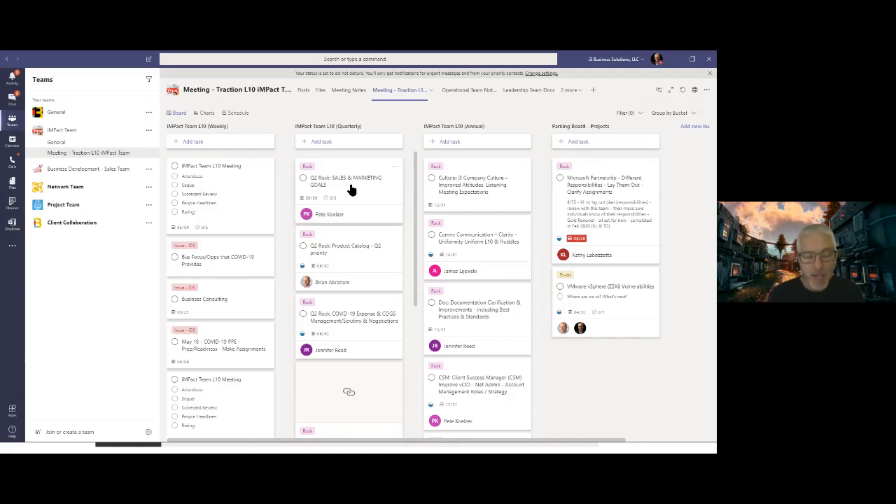
left_click(395, 168)
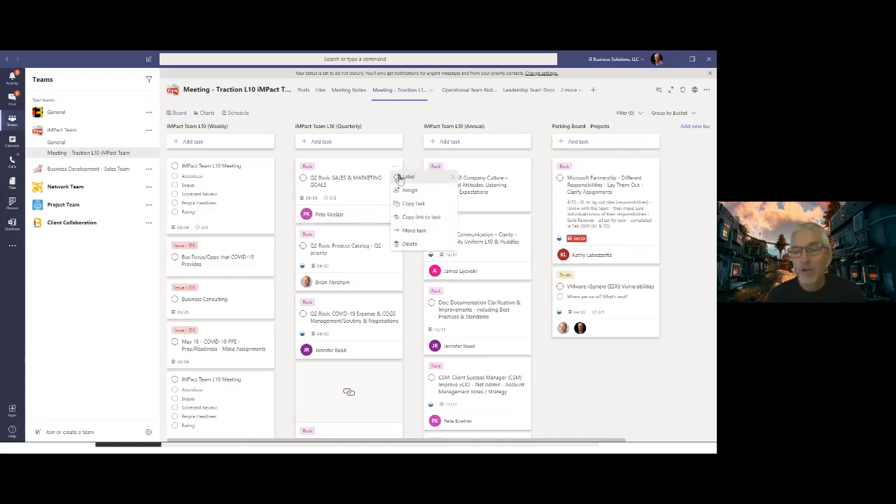
mouse_move(397, 176)
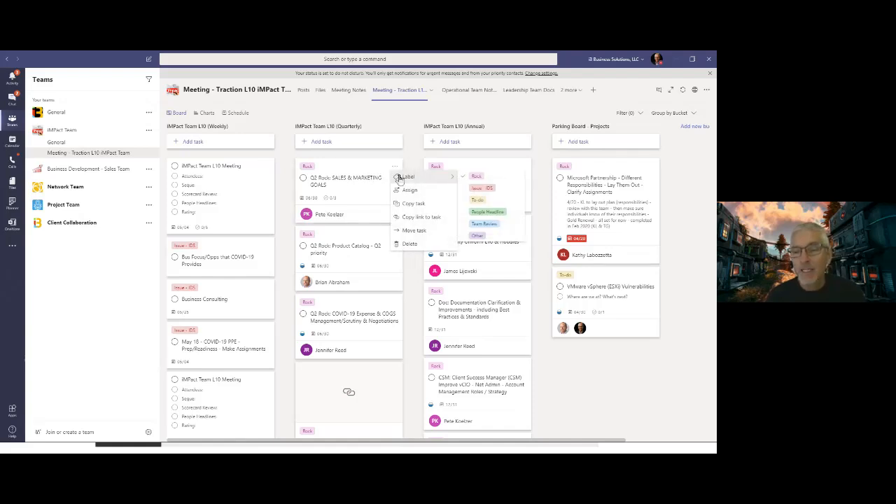
left_click(463, 178)
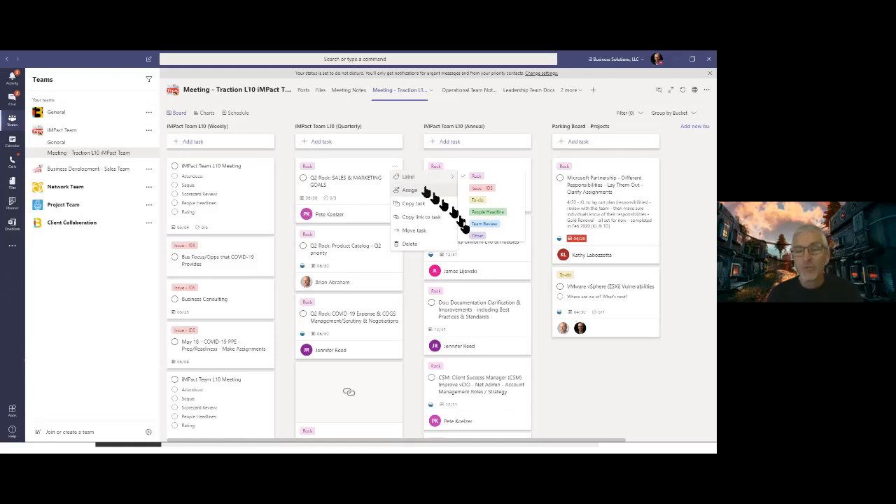
left_click(365, 171)
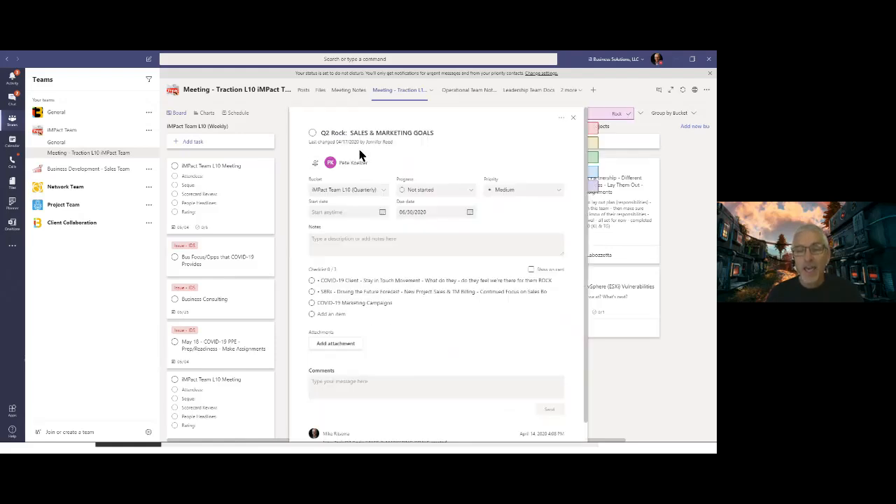
left_click(573, 118)
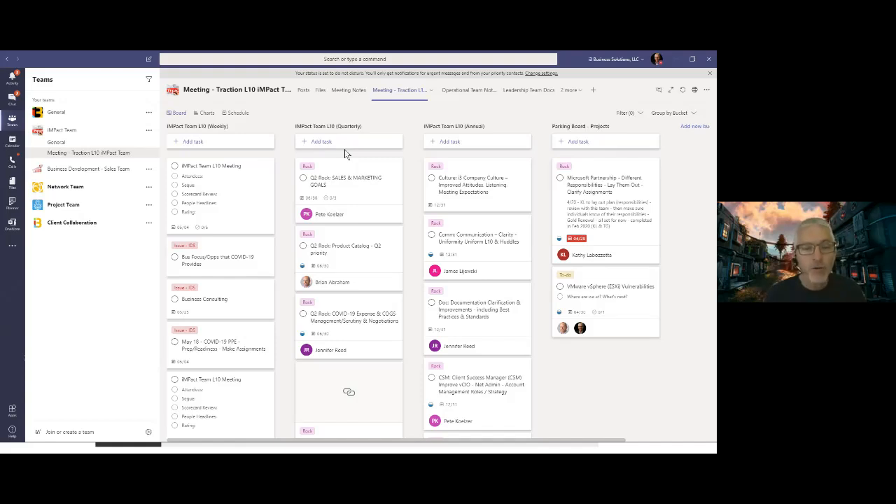
- Group the meeting board's tasks by Assigned to, and regroup them by Progress
left_click(696, 113)
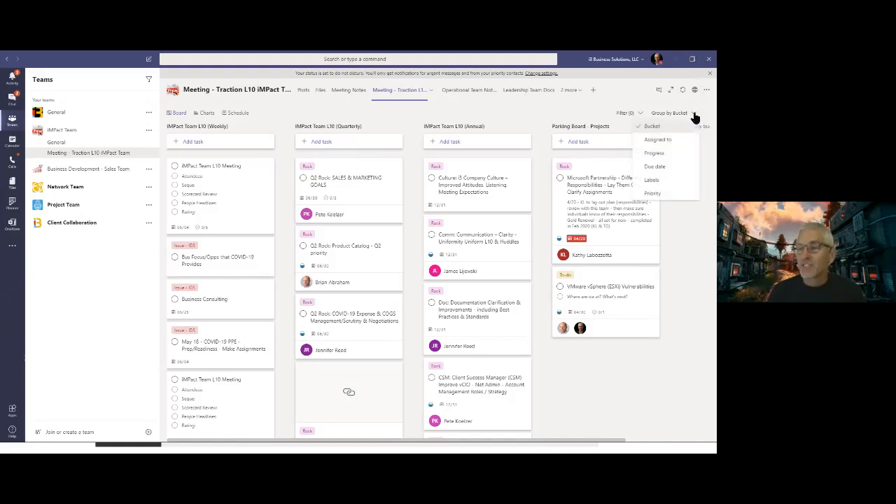
left_click(659, 139)
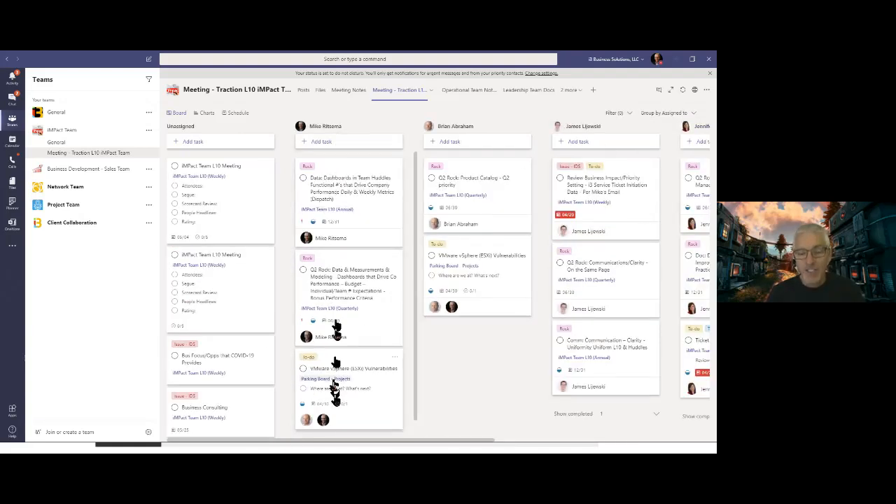
left_click(692, 114)
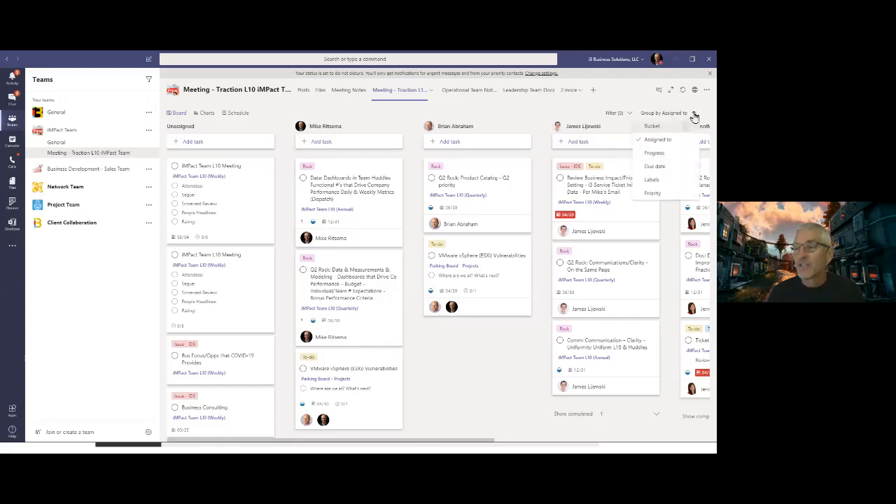
left_click(662, 152)
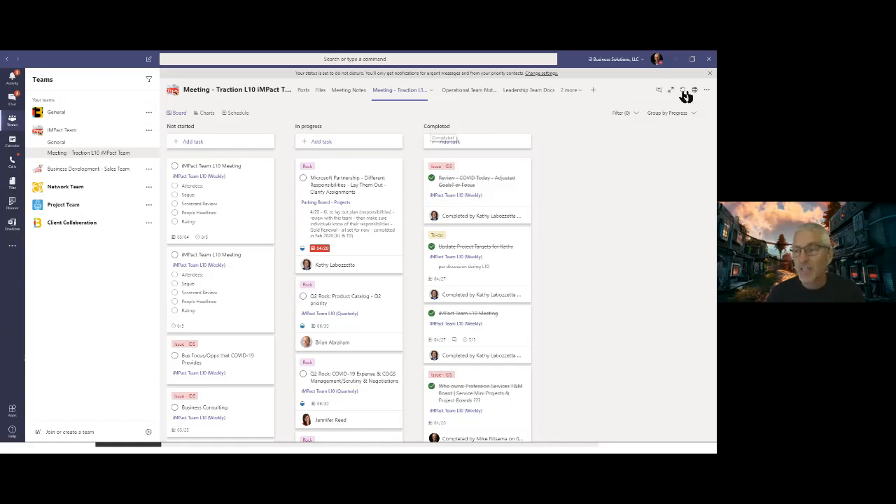
- Group the board's tasks by Due date, and regroup them by Labels
left_click(697, 113)
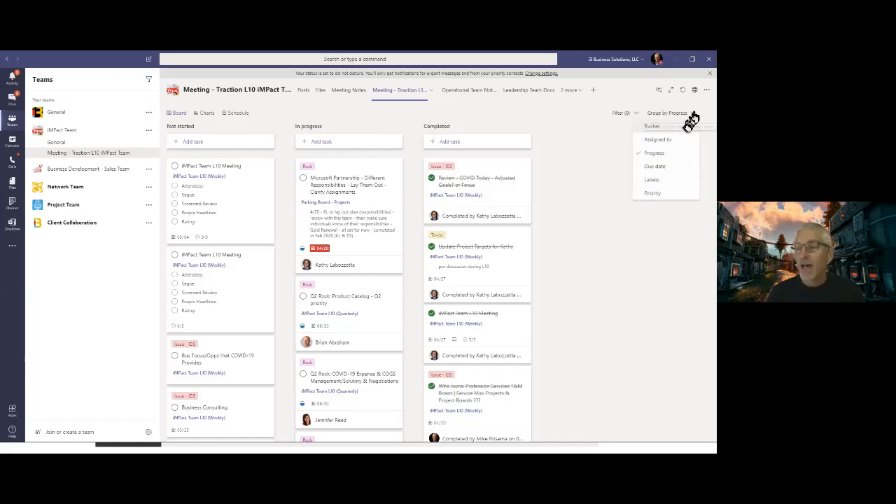
left_click(656, 167)
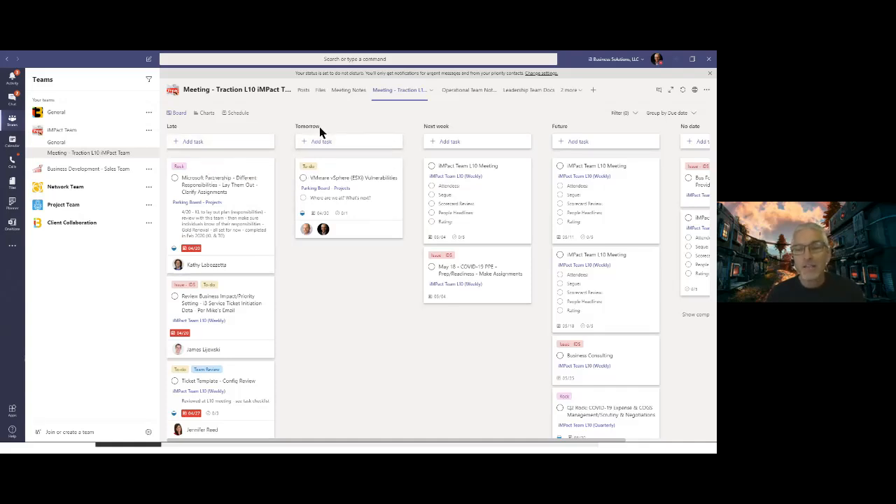
left_click(694, 114)
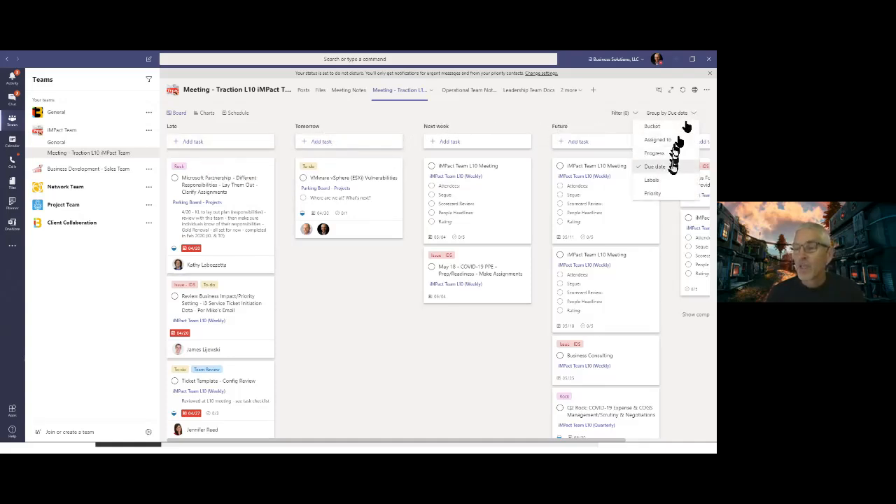
left_click(663, 183)
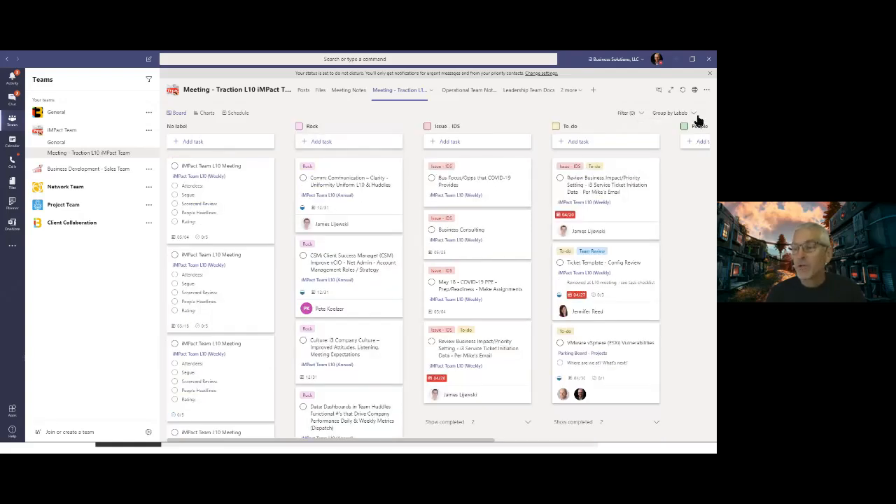
- View the board's tasks grouped by Priority, and return the grouping to Labels
left_click(694, 114)
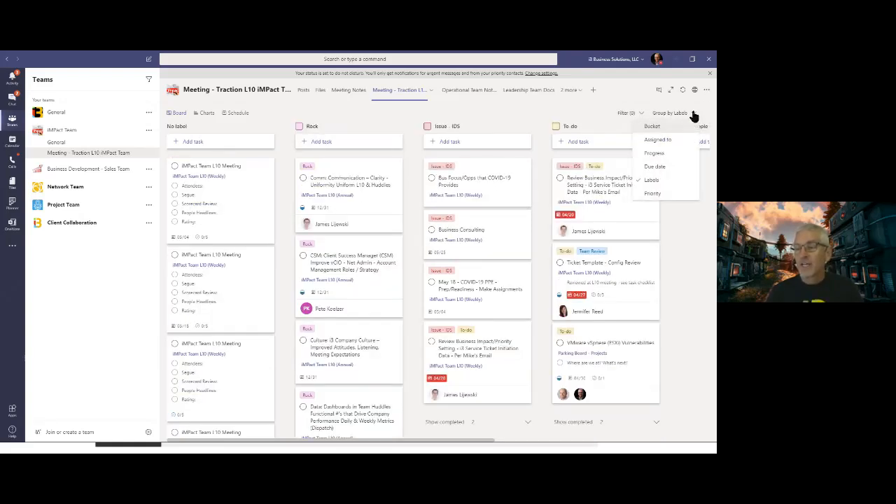
left_click(653, 194)
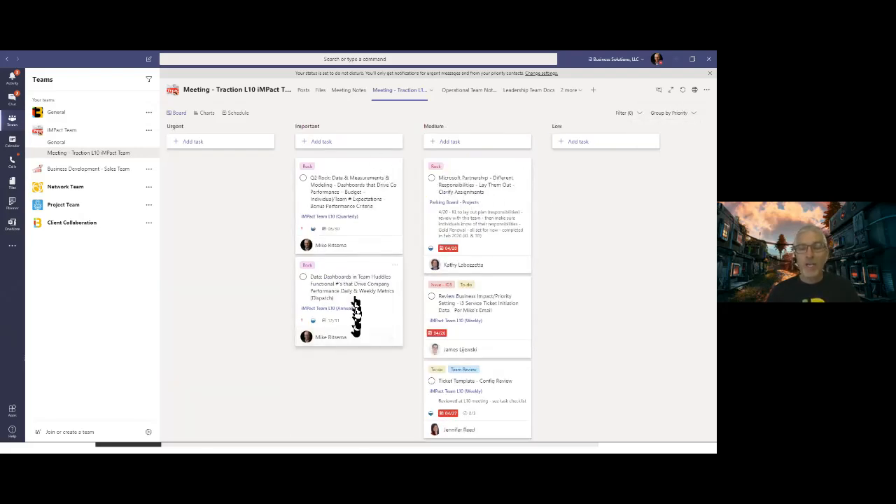
left_click(687, 114)
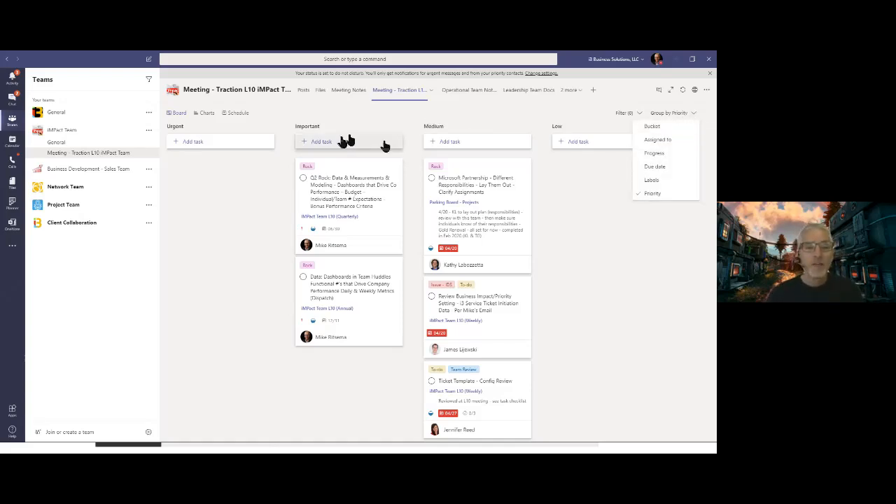
left_click(641, 180)
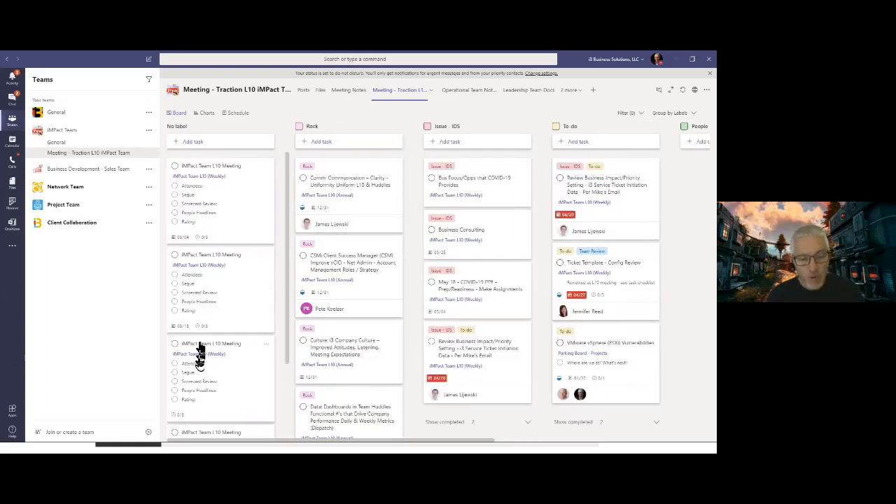
- Look through the task cards in the No label and Rock columns down to the end of each
left_click_drag(287, 321, 280, 410)
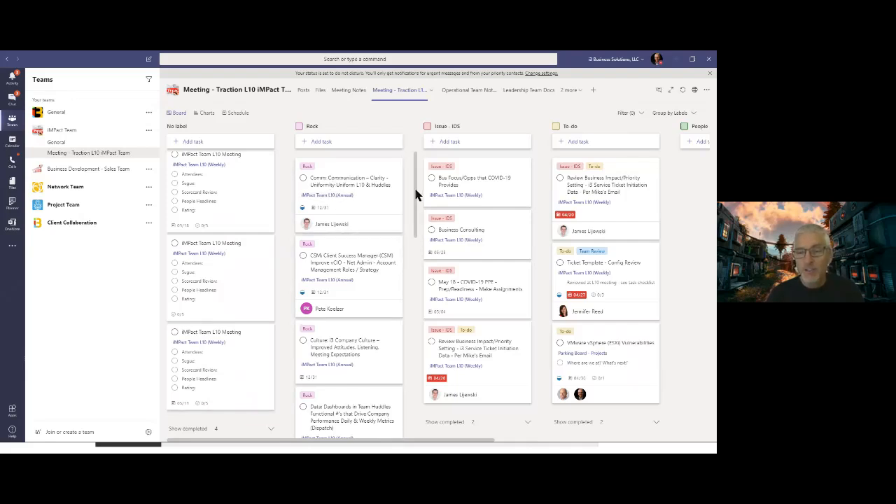
left_click_drag(416, 190, 401, 385)
scroll(401, 385, "down", 5)
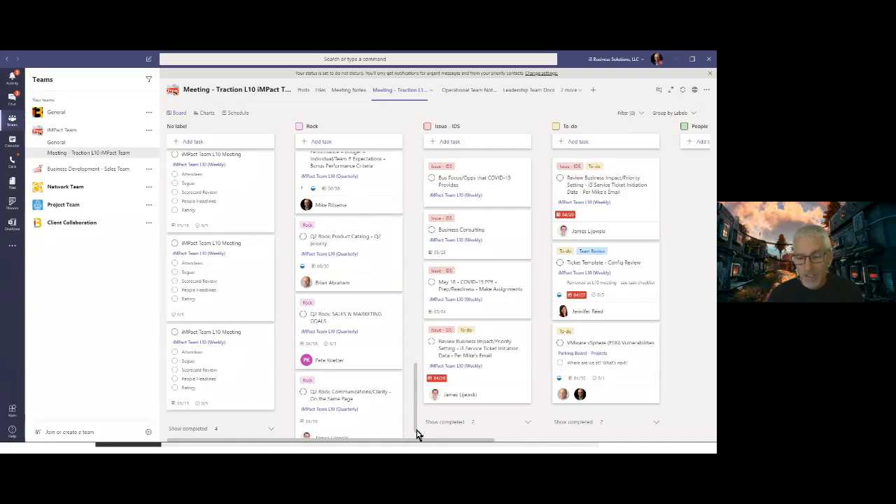
scroll(417, 435, "down", 1)
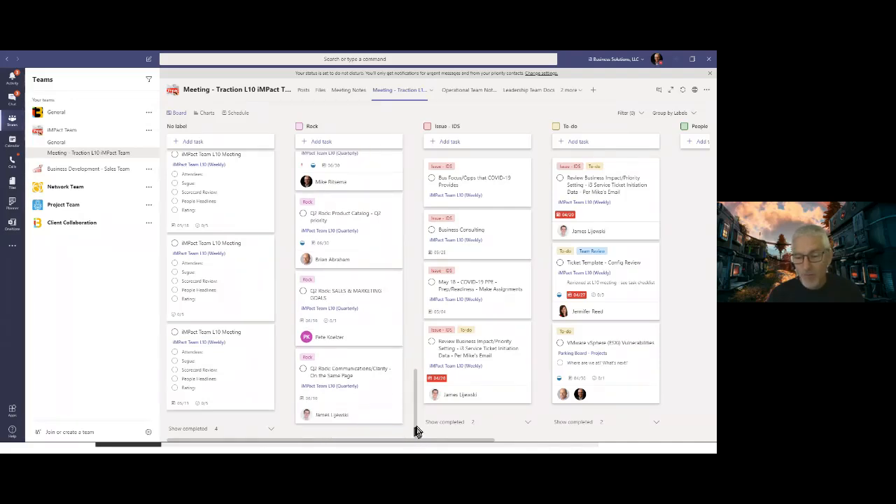
left_click_drag(417, 430, 430, 192)
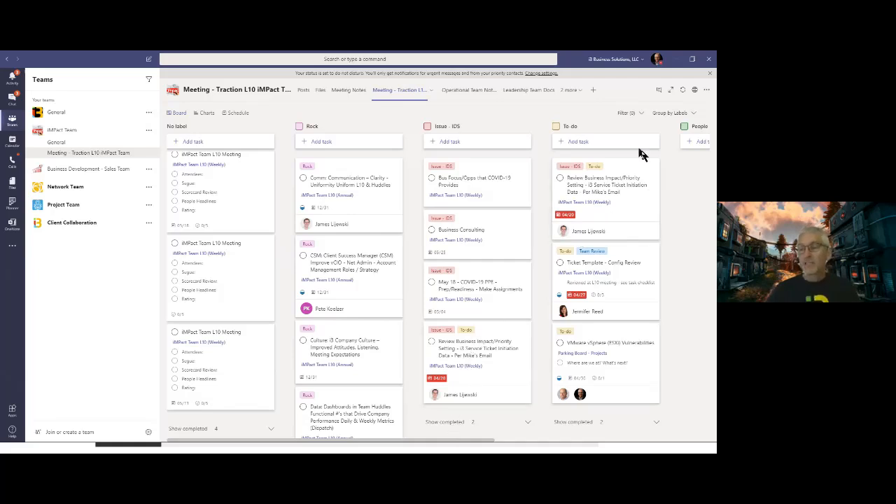
- View the plan's charts and its monthly schedule
left_click(203, 117)
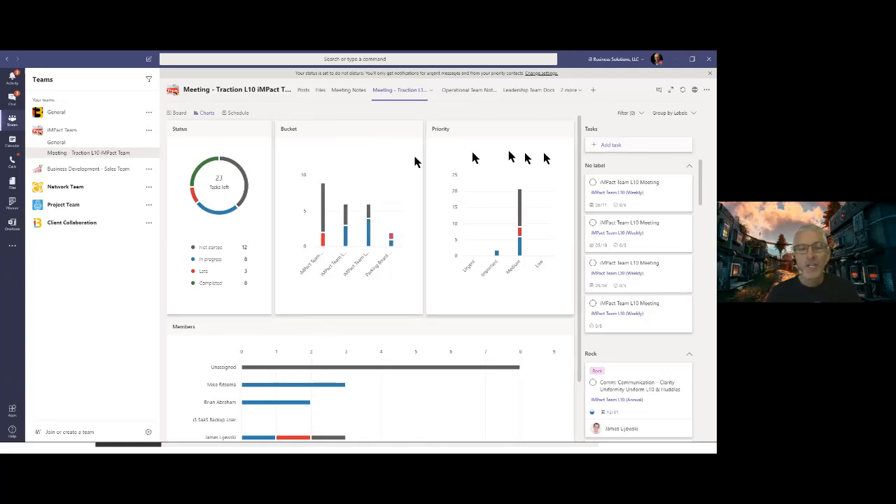
left_click(237, 113)
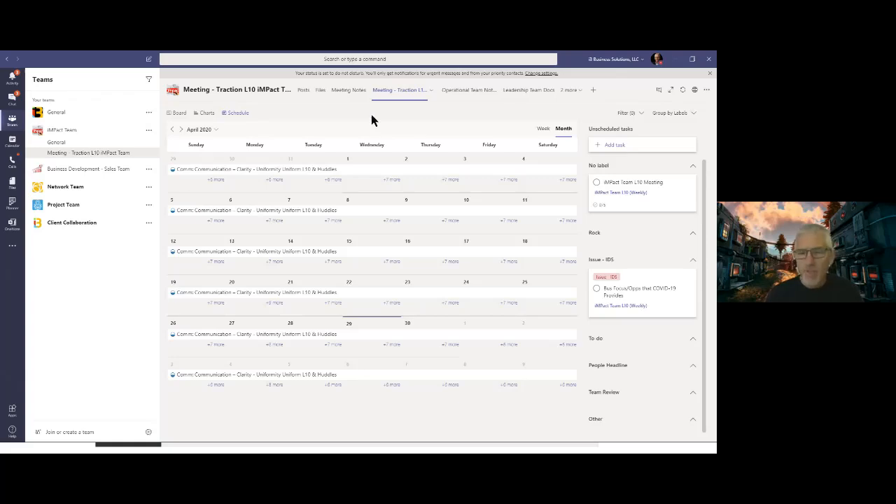
- Switch to the Planner Quick Start Guide slide show and advance past the slide on creating a plan and adding tasks
key("alt+Tab")
key("alt+Tab")
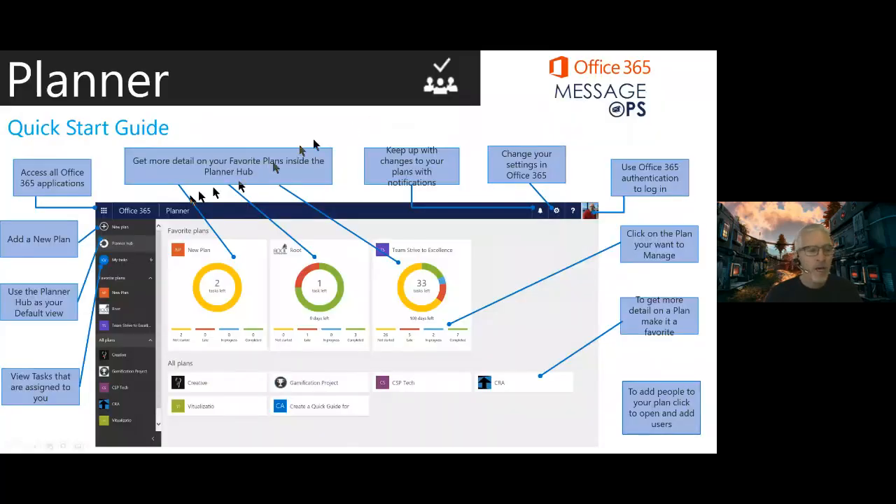
left_click(317, 190)
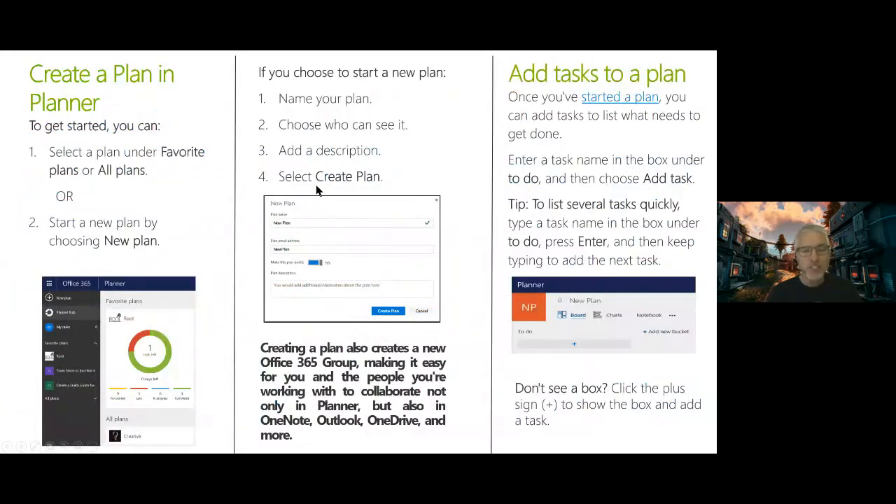
key("Right")
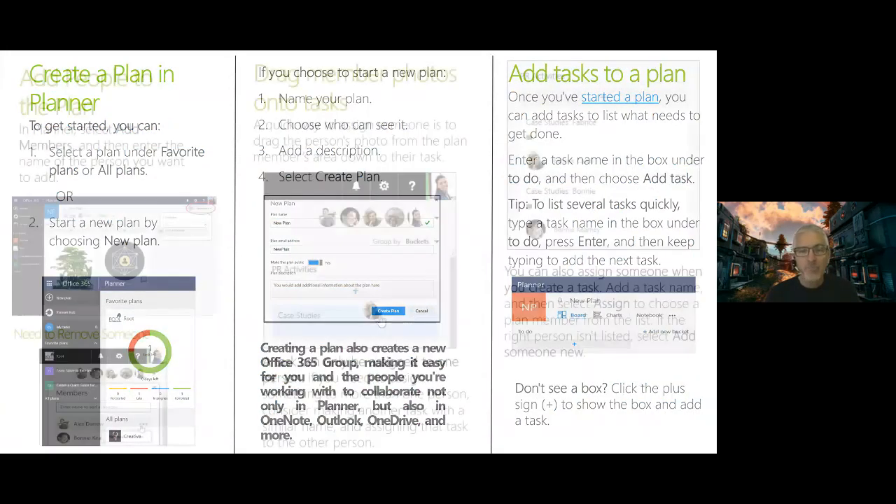
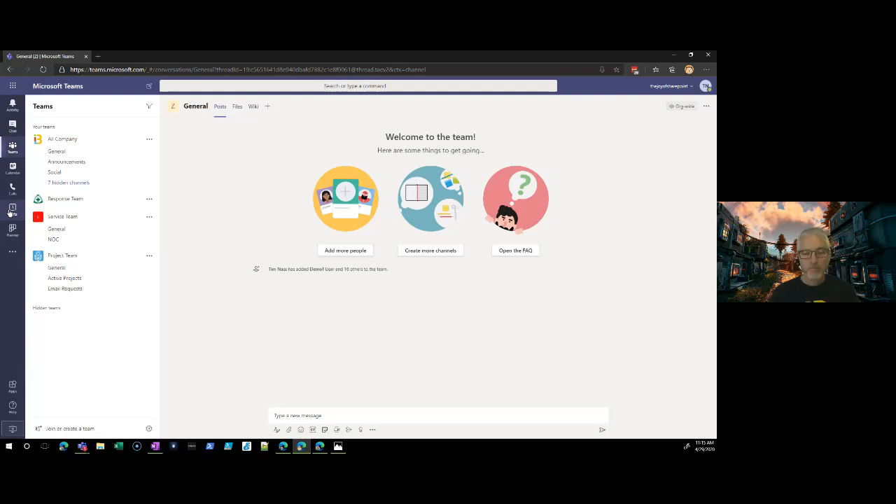
- Switch to Shifts in Microsoft Teams and start creating a new schedule for the Support Team
left_click(13, 210)
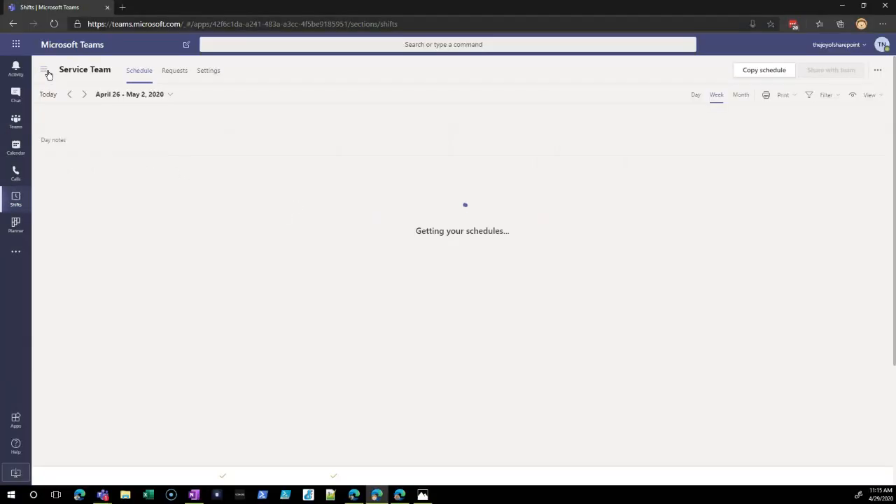
left_click(35, 107)
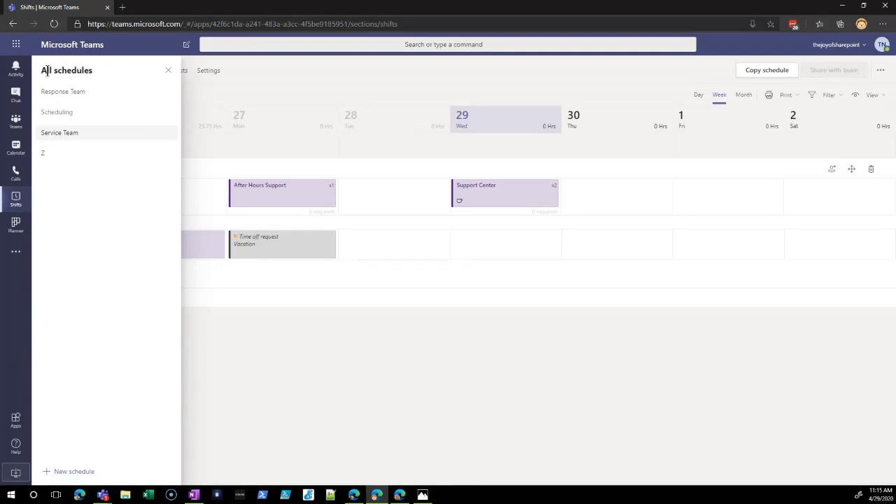
left_click(70, 471)
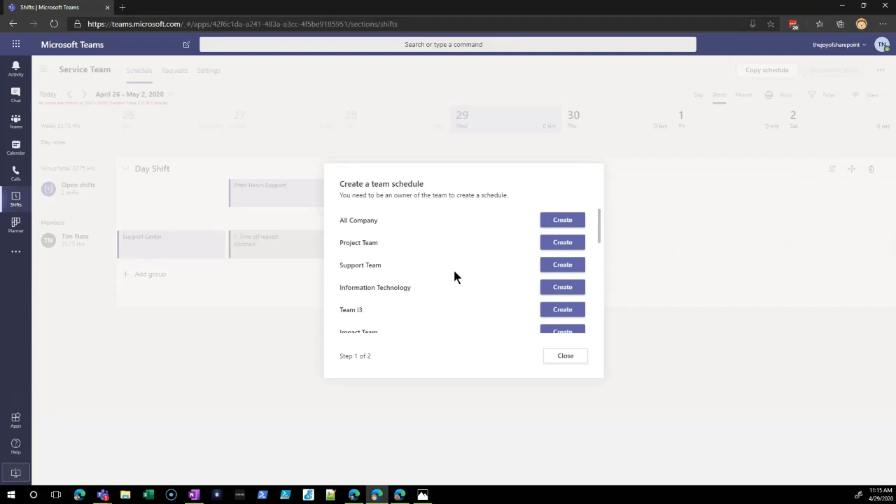
left_click(563, 266)
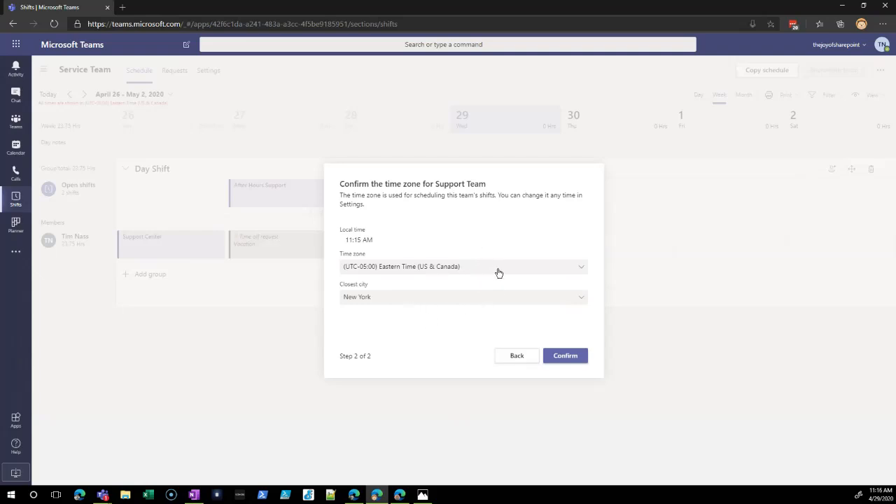
- Set Detroit as the closest city for the Support Team's time zone and confirm the new schedule
left_click(451, 300)
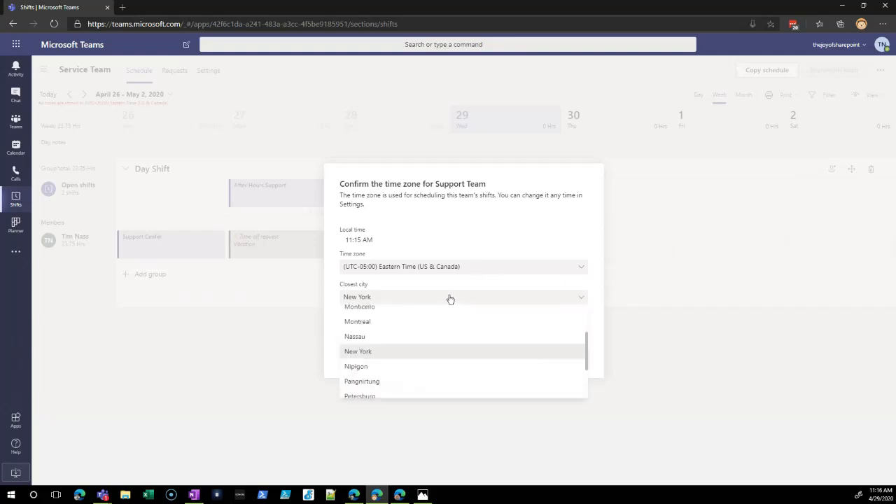
scroll(404, 315, "up", 3)
scroll(450, 315, "up", 2)
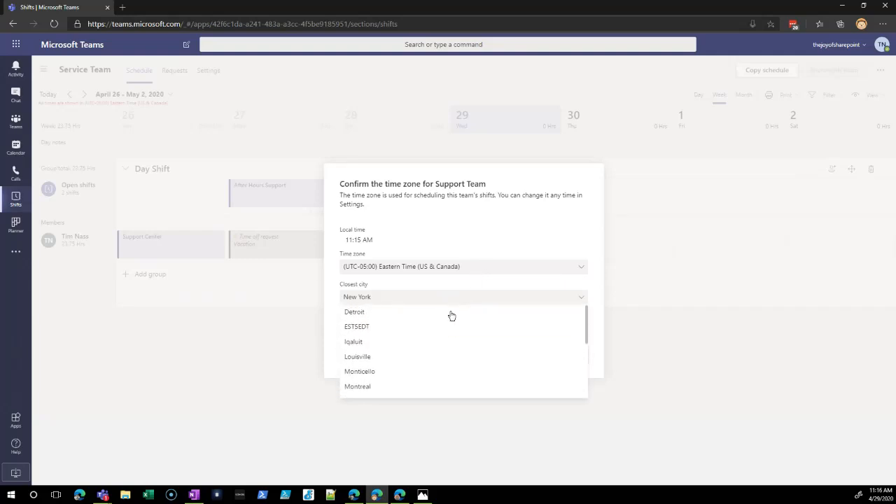
left_click(392, 315)
left_click(566, 357)
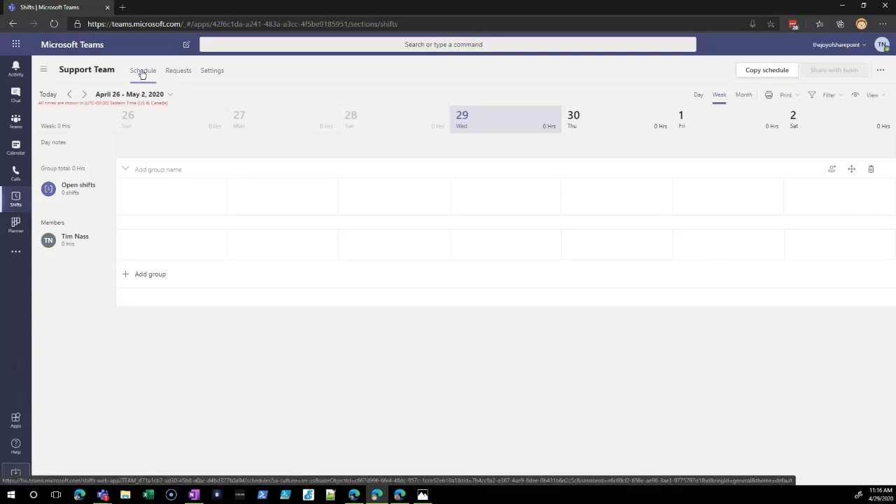
- Name the schedule's first group Weekly
left_click(151, 168)
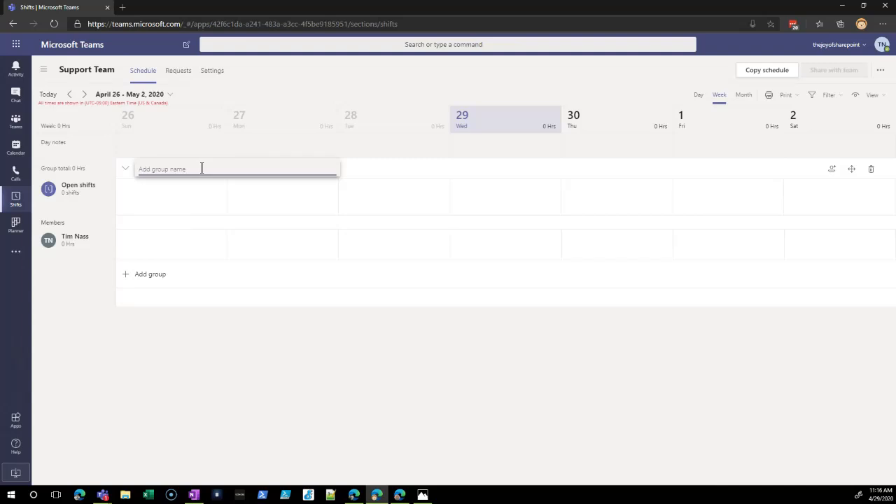
type("Weekly")
key("Return")
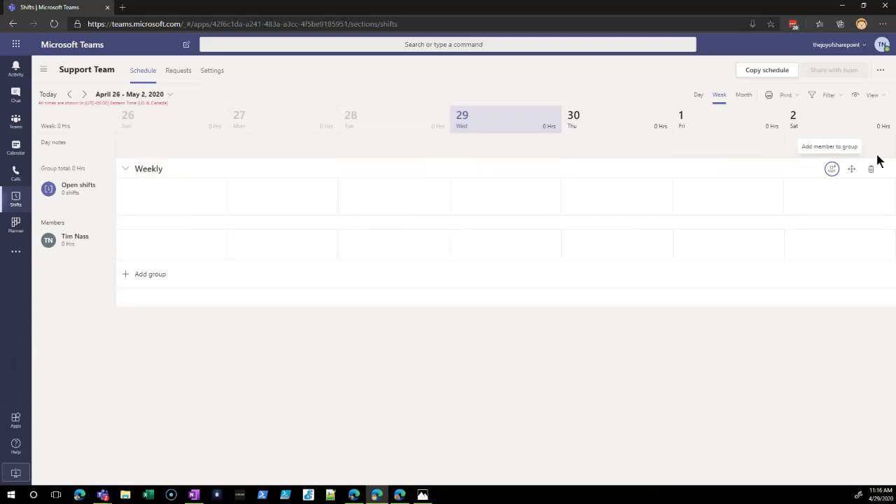
- Find a first Support Team member by name and add them to the Weekly group
left_click(832, 170)
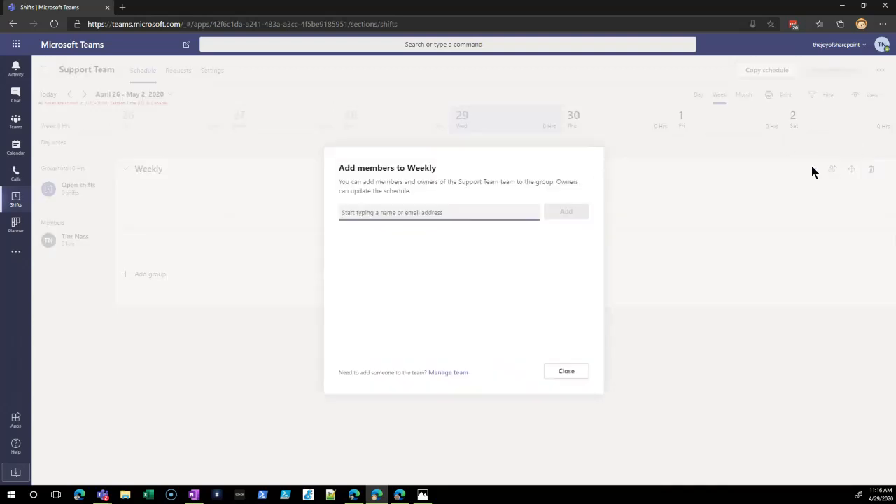
left_click(404, 213)
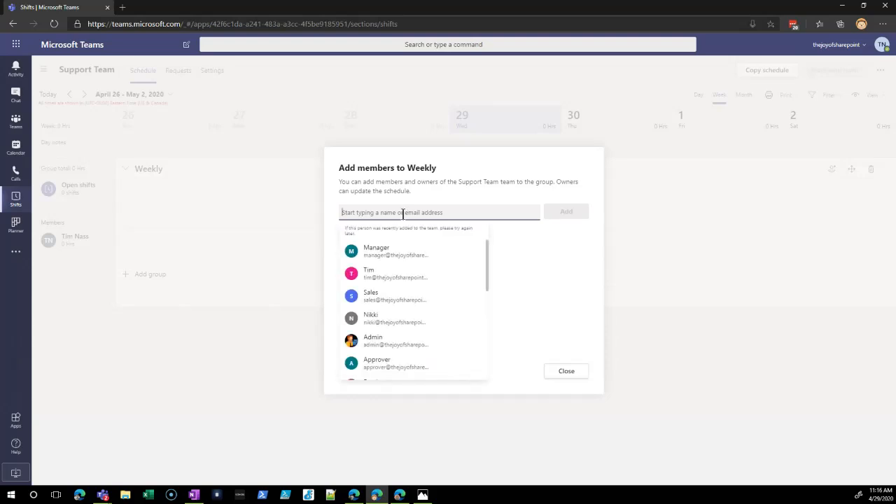
type("Grace")
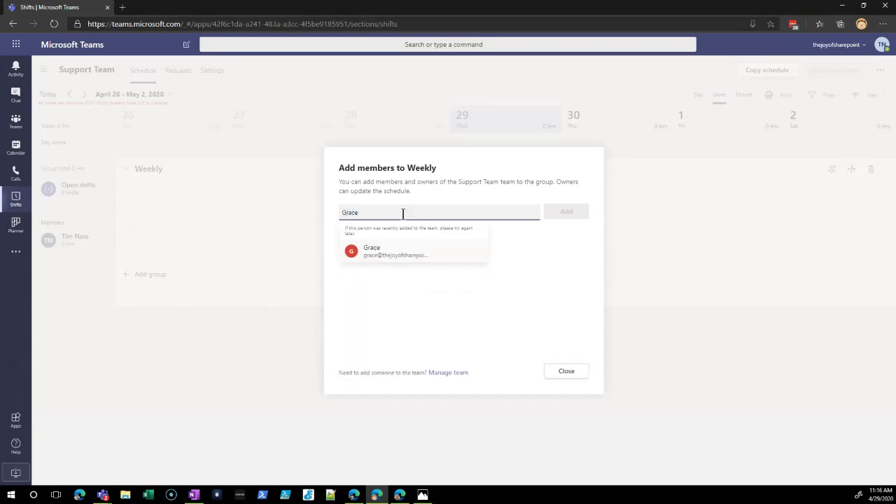
left_click(384, 254)
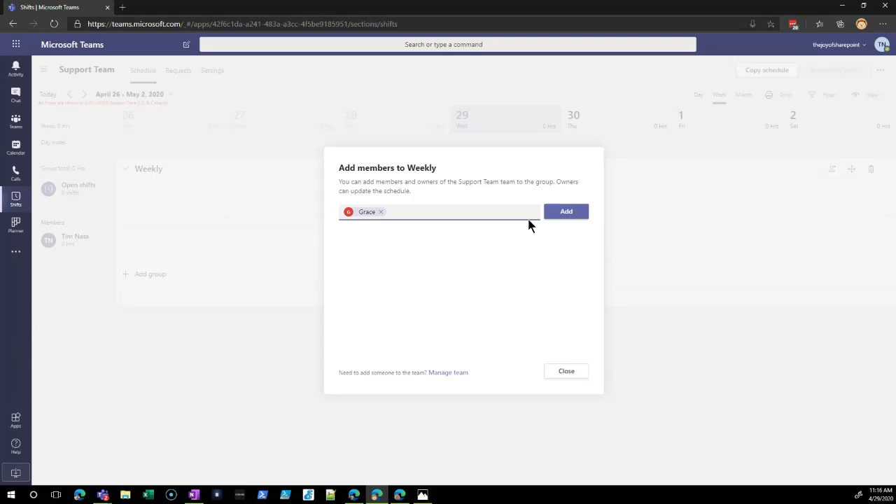
left_click(568, 213)
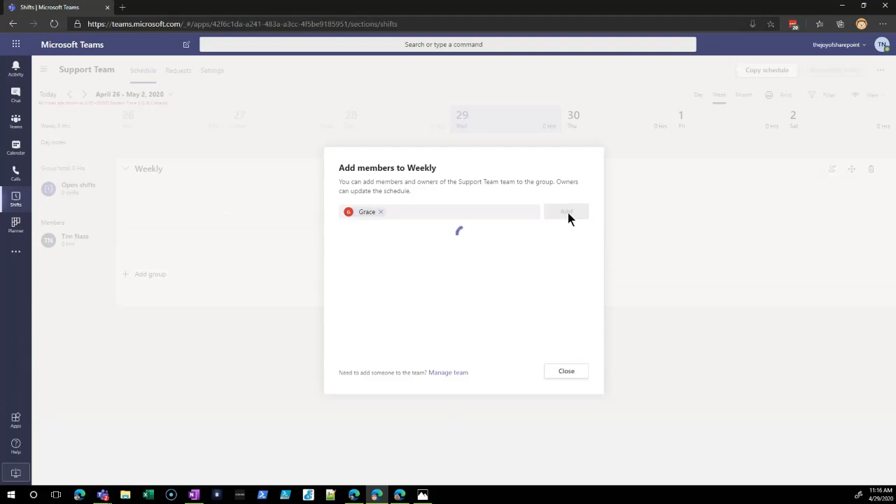
- Add a second Support Team member to the Weekly group by entering their first name
left_click(365, 212)
type("Jerry")
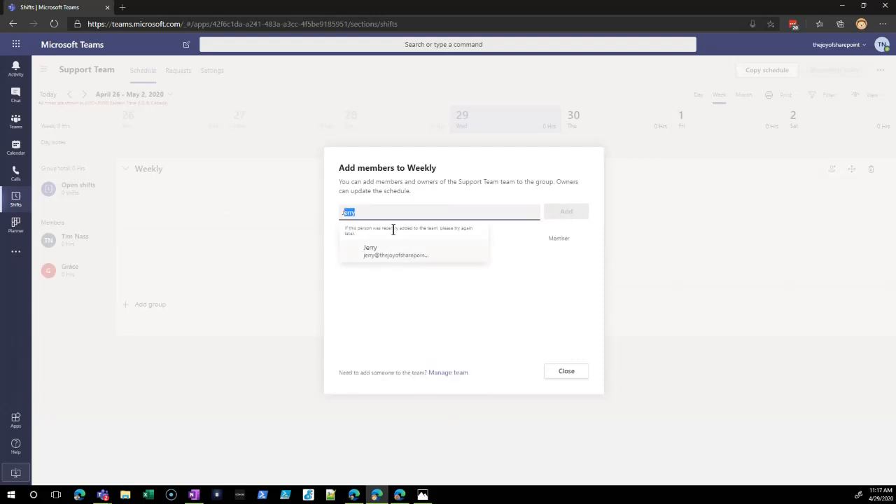
key("Return")
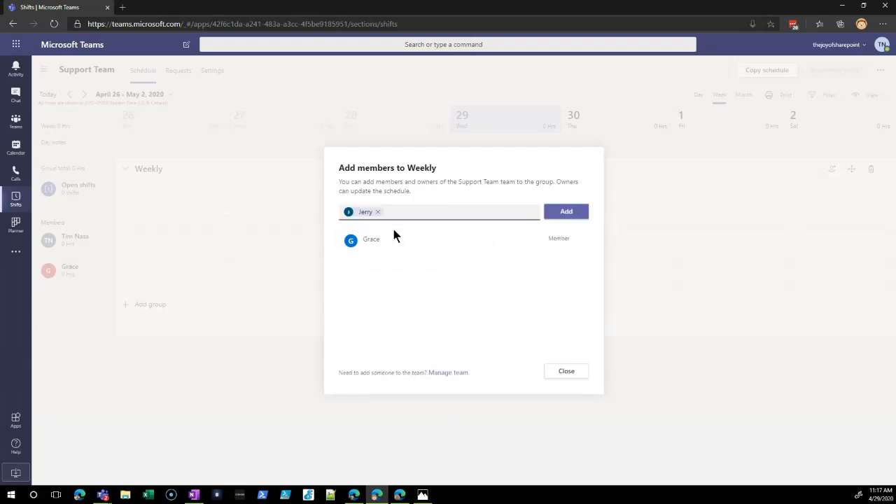
left_click(560, 214)
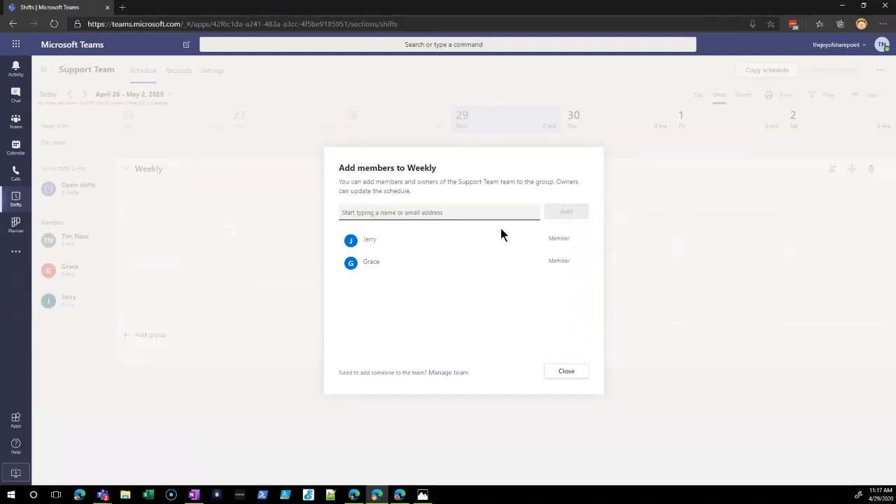
- Add a third Support Team member to the Weekly group by first name and finish adding members
left_click(404, 212)
type("Tim")
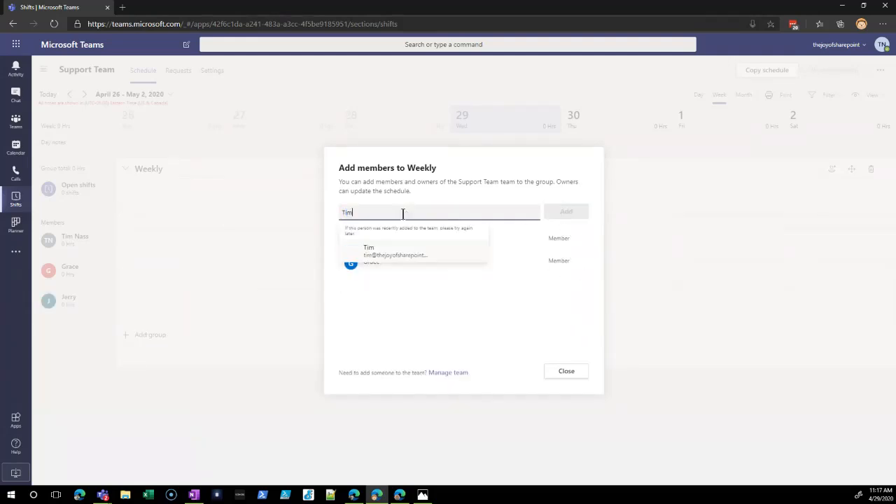
type(" na")
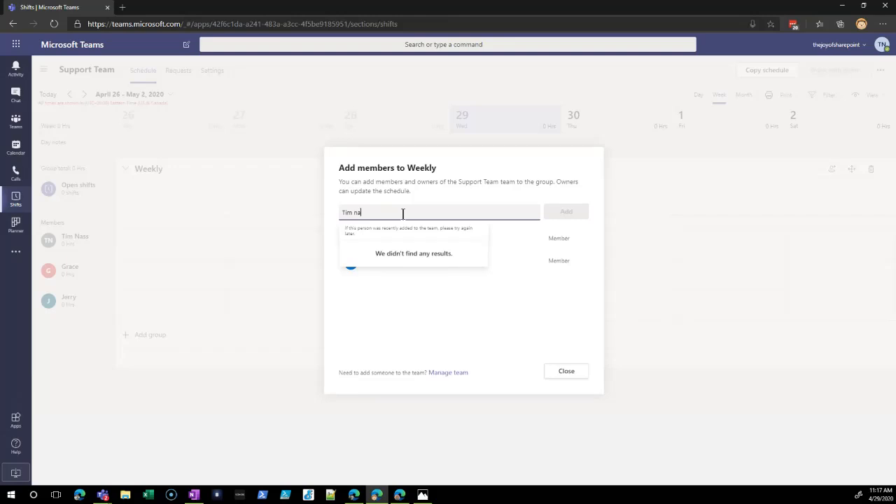
key("BackSpace")
key("BackSpace")
key("Return")
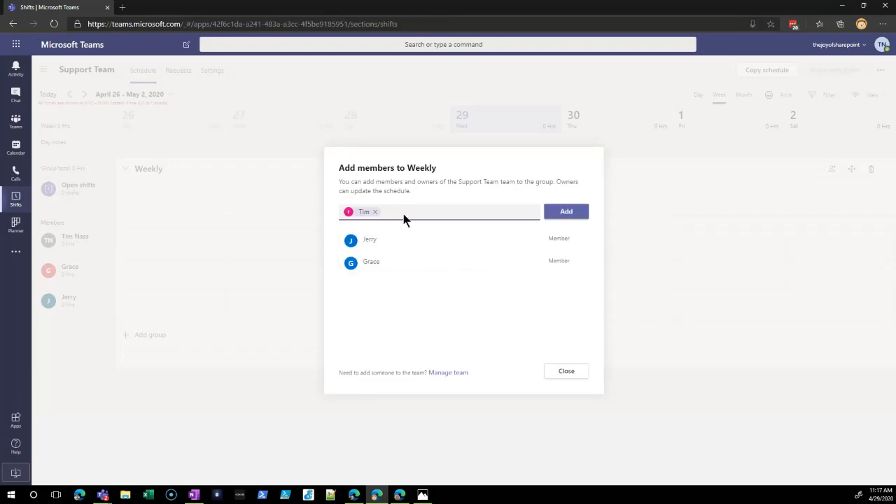
left_click(572, 210)
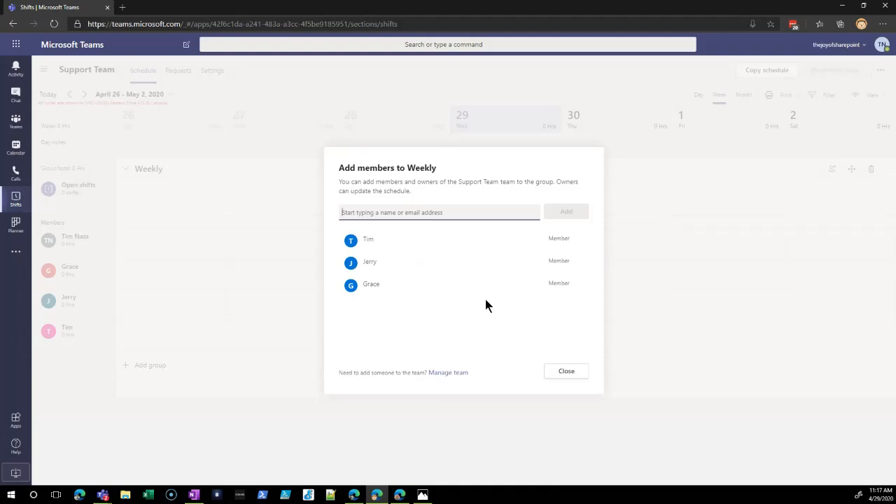
left_click(568, 372)
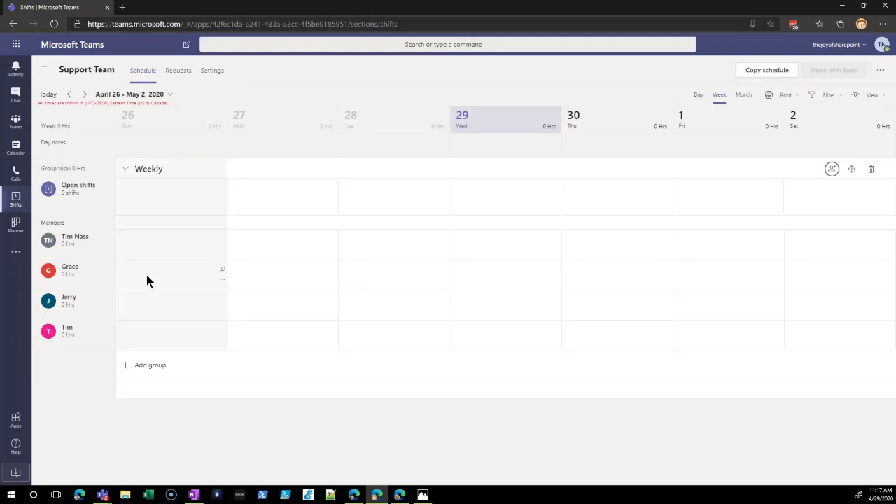
- Create a shift on Sunday, April 26 for the first added member, running from 7:00 AM to 6:00 PM
left_click(222, 279)
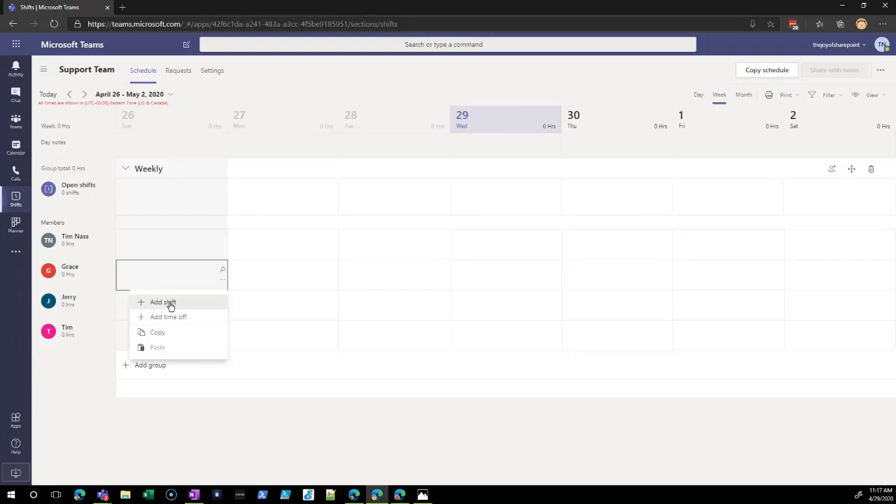
left_click(163, 302)
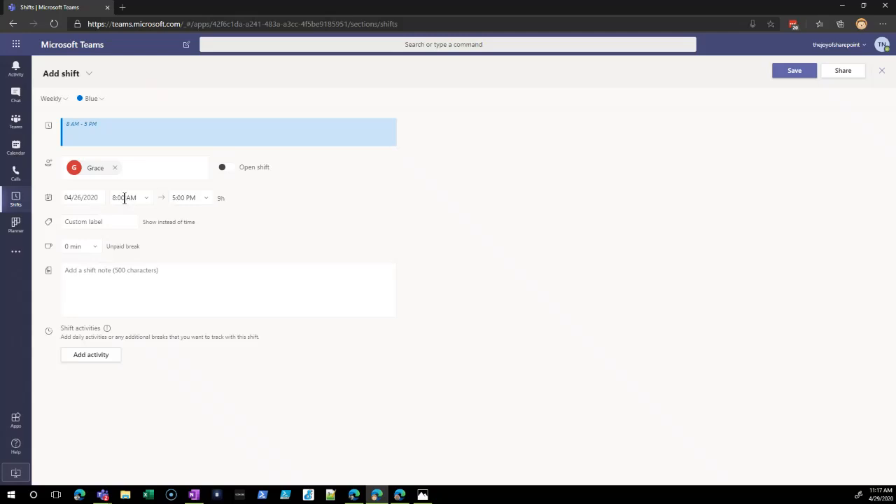
left_click(124, 199)
type("7:0")
key("Tab")
type("6")
key("Tab")
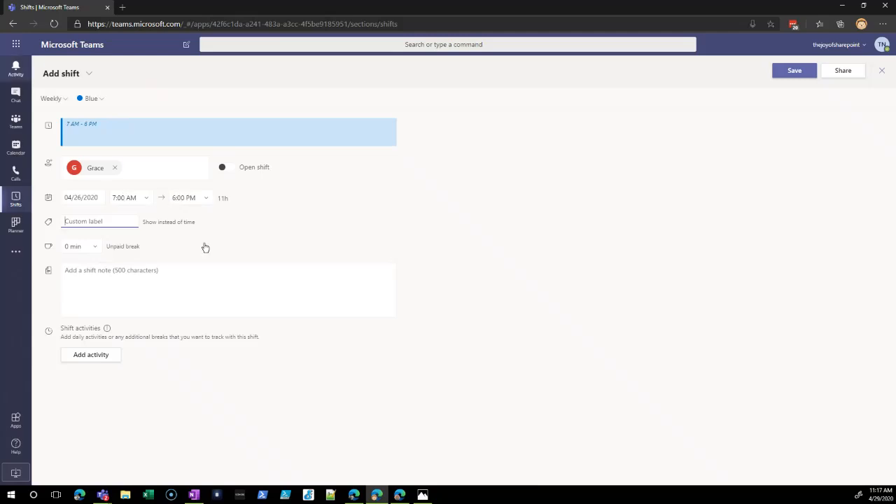
- Give the shift the custom label Daily and a 60 min unpaid break
left_click(92, 223)
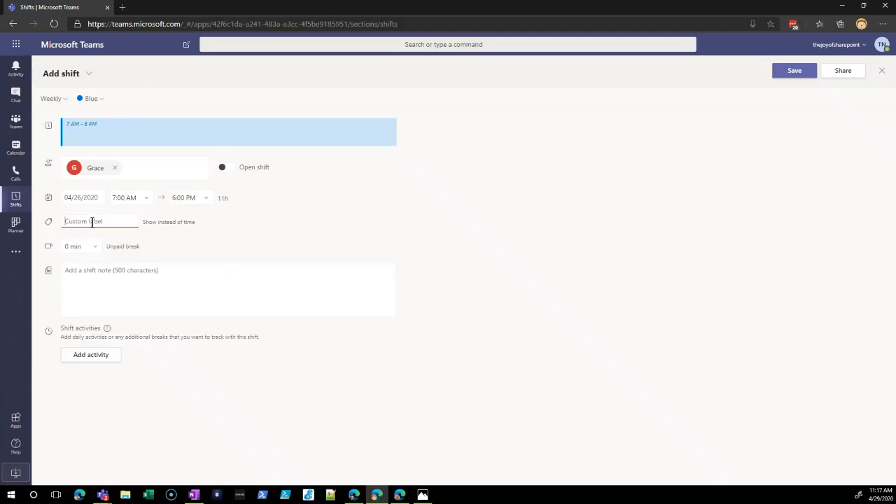
type("dai")
left_click(94, 247)
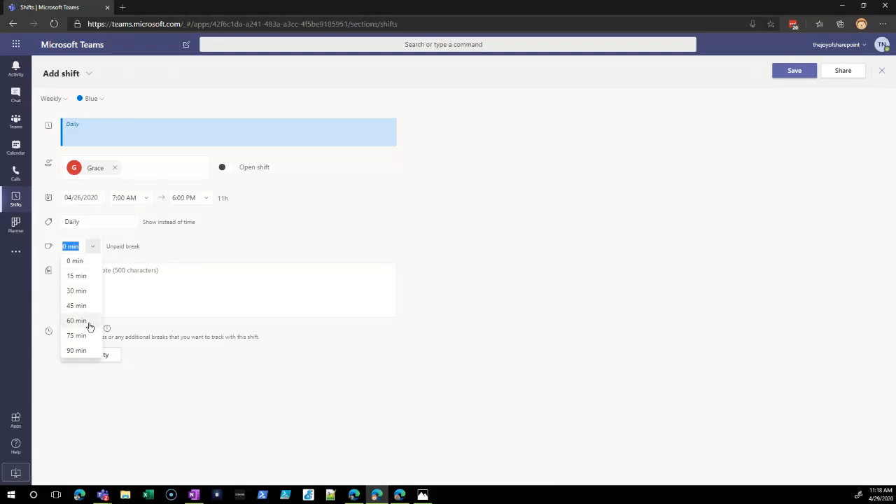
left_click(83, 321)
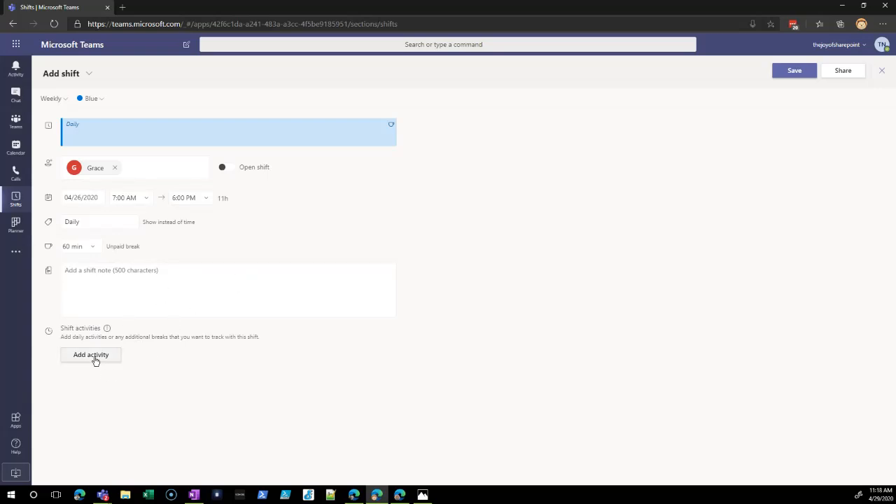
- Add a shift activity named Check Mail to the Daily shift
left_click(94, 360)
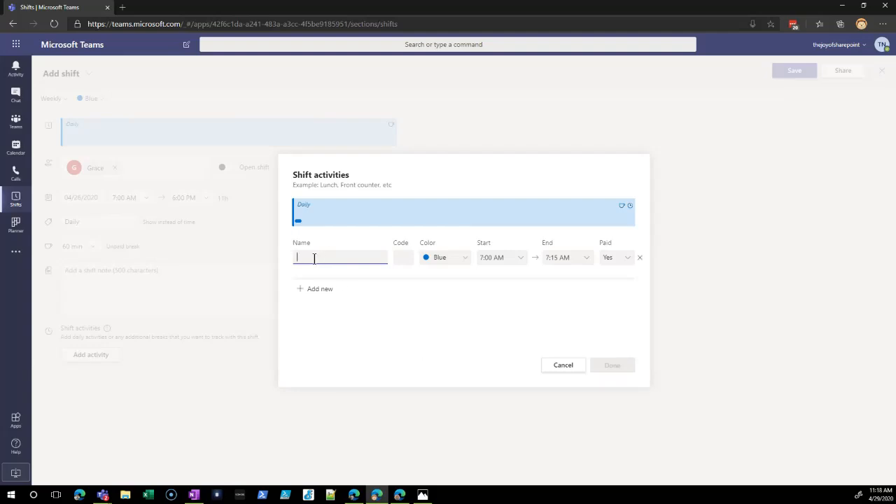
type("C")
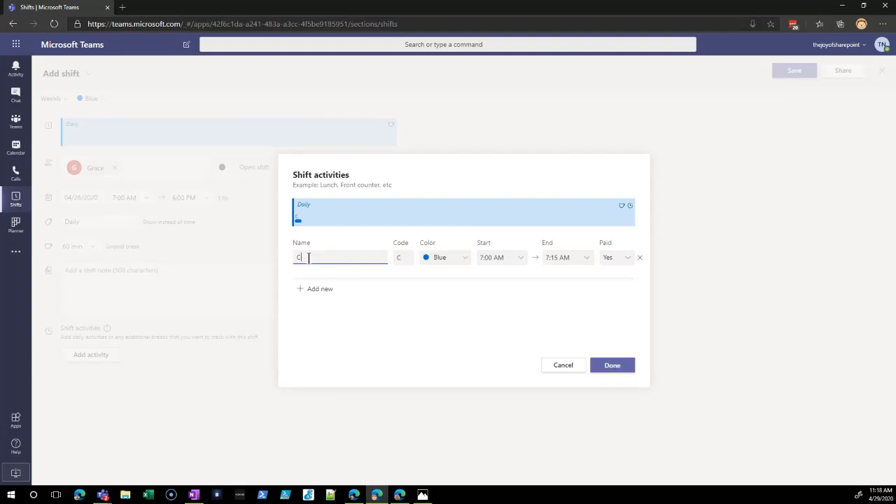
type("heck Mail")
- Set the Check Mail activity's start time to 1:00 PM
left_click(507, 258)
left_click(522, 259)
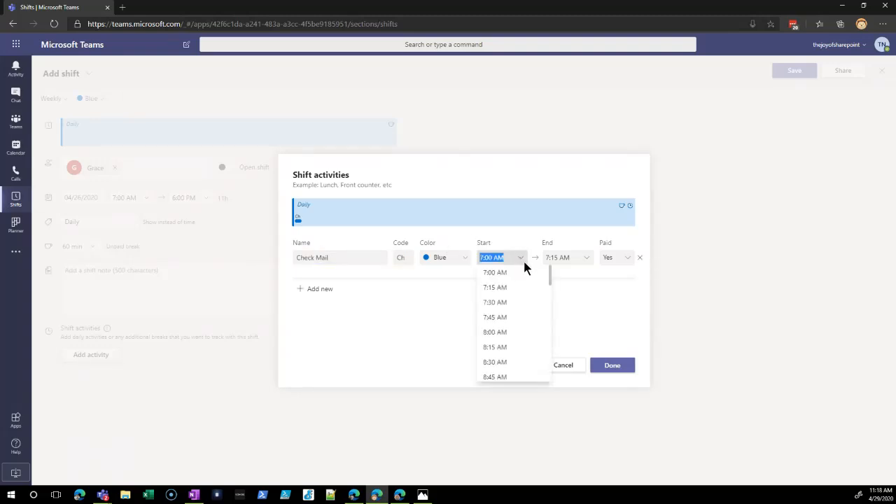
scroll(537, 343, "down", 2)
scroll(539, 344, "down", 5)
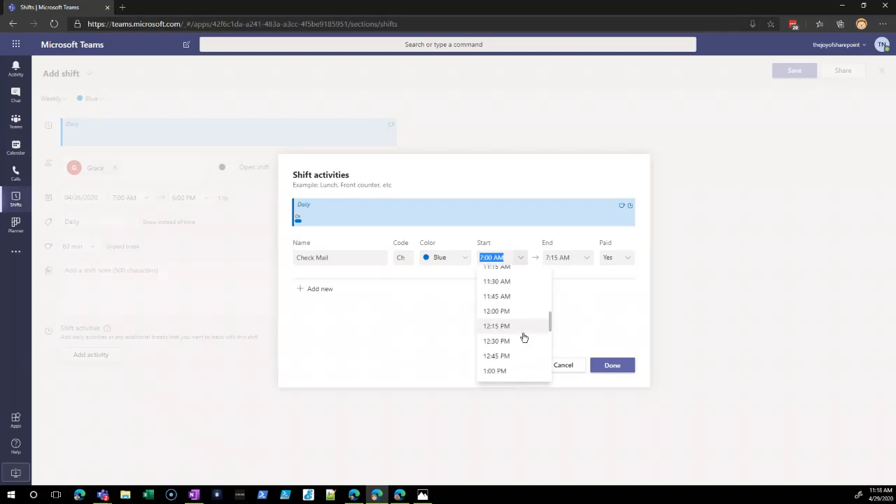
scroll(515, 321, "up", 2)
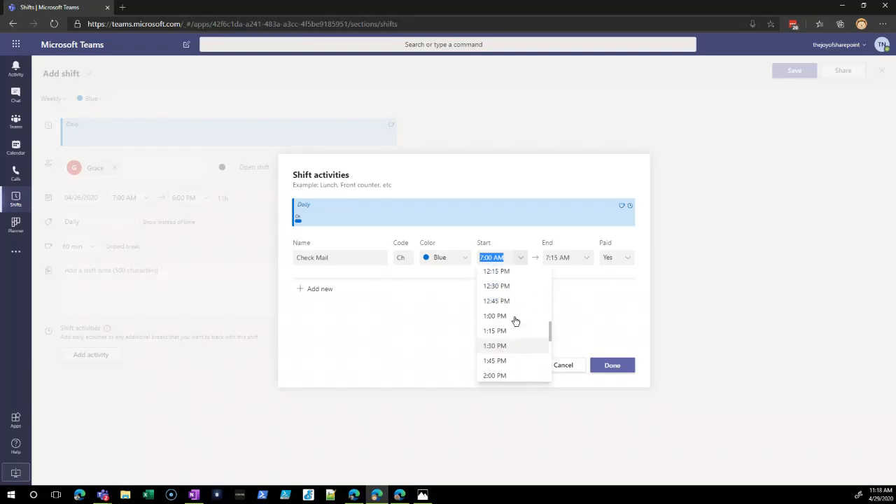
left_click(515, 321)
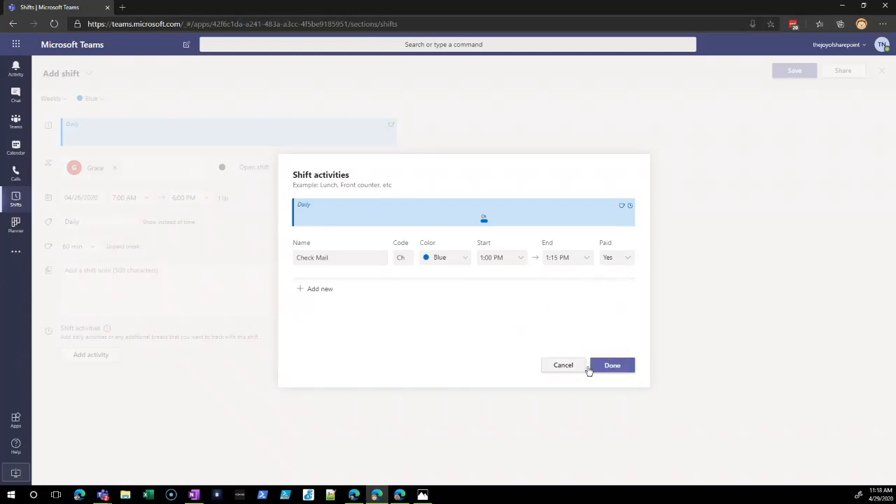
- Confirm the Check Mail shift activity and save the Daily shift to the schedule
left_click(607, 367)
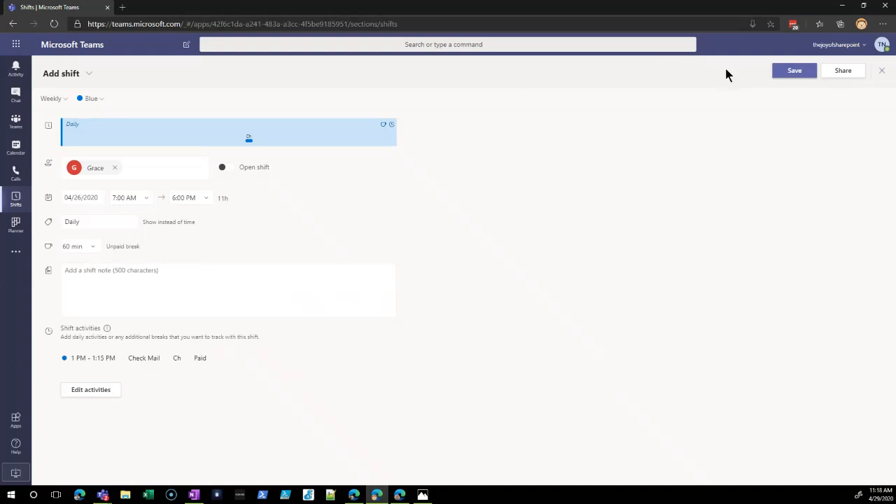
left_click(794, 72)
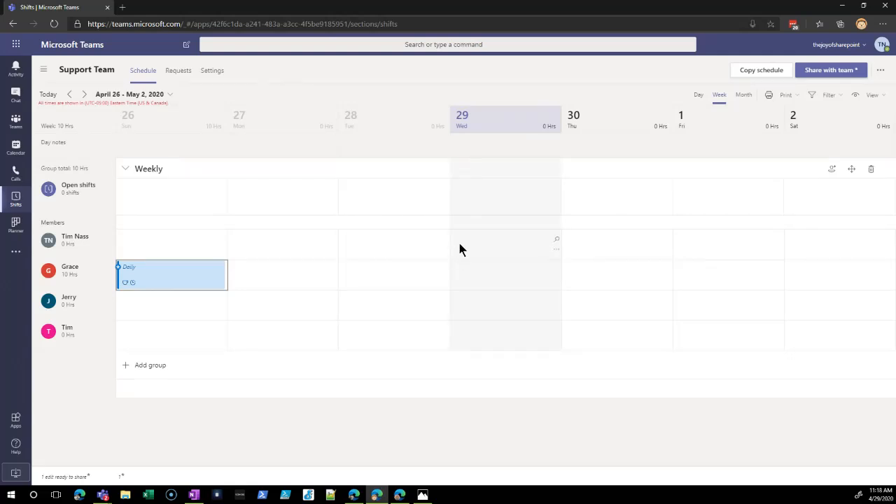
- Copy the Sunday Daily shift to Monday, April 27 through Friday, May 1 in the same member's row
left_click(219, 286)
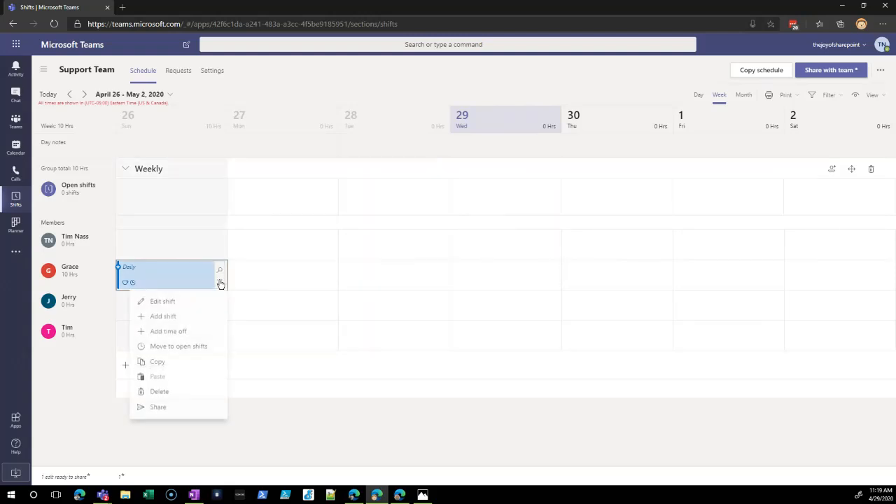
left_click(161, 366)
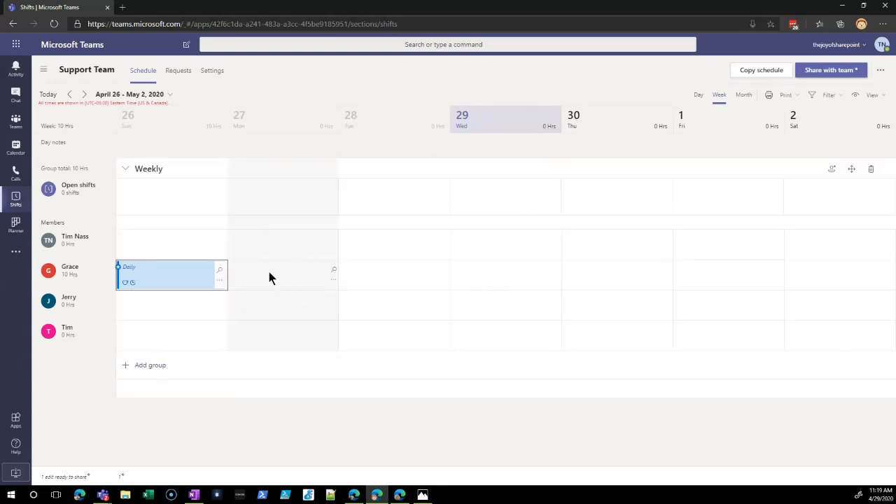
left_click_drag(275, 274, 704, 277)
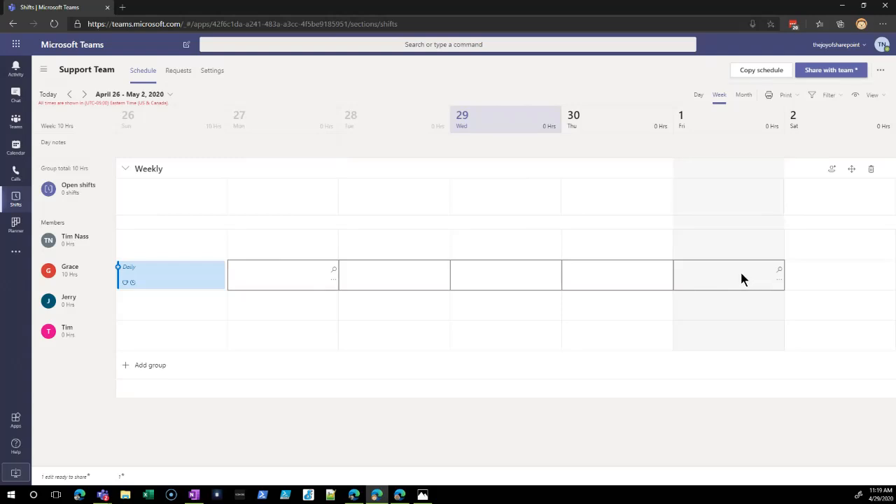
left_click(782, 278)
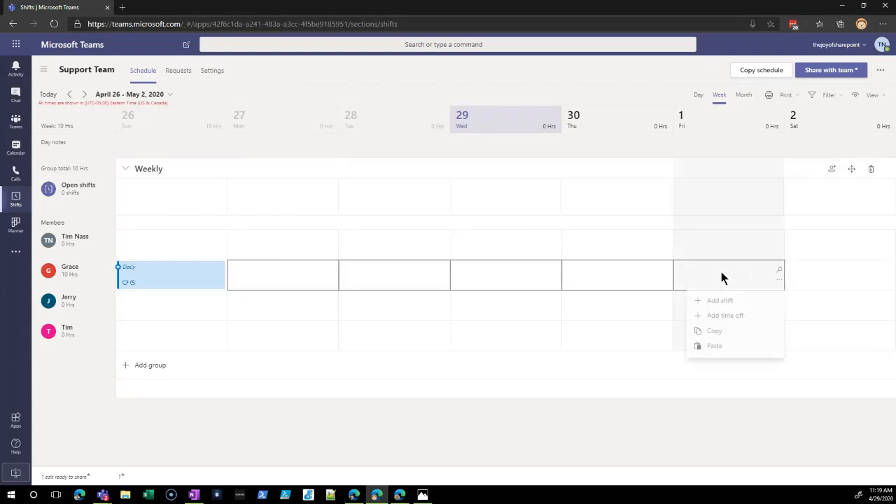
left_click(713, 348)
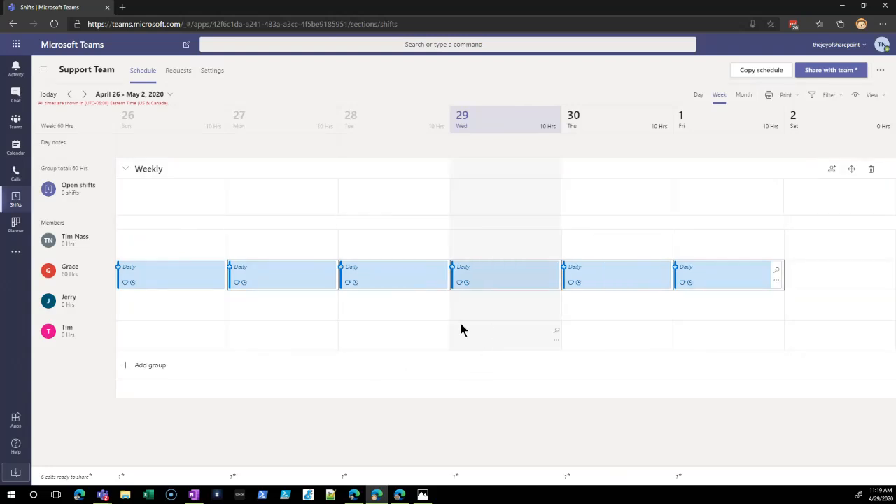
- Copy the first added member's Sunday Daily shift to Sunday, April 26 in the row of the member directly below
right_click(161, 280)
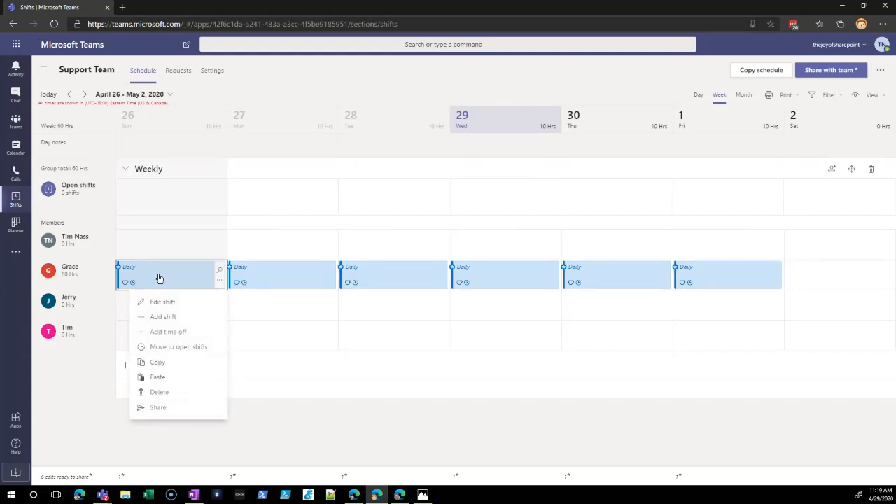
left_click(162, 365)
left_click(154, 310)
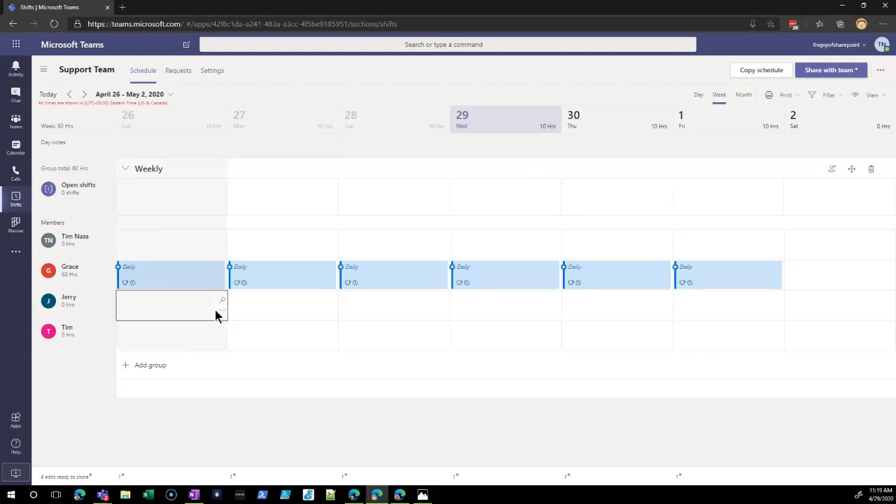
left_click(476, 306)
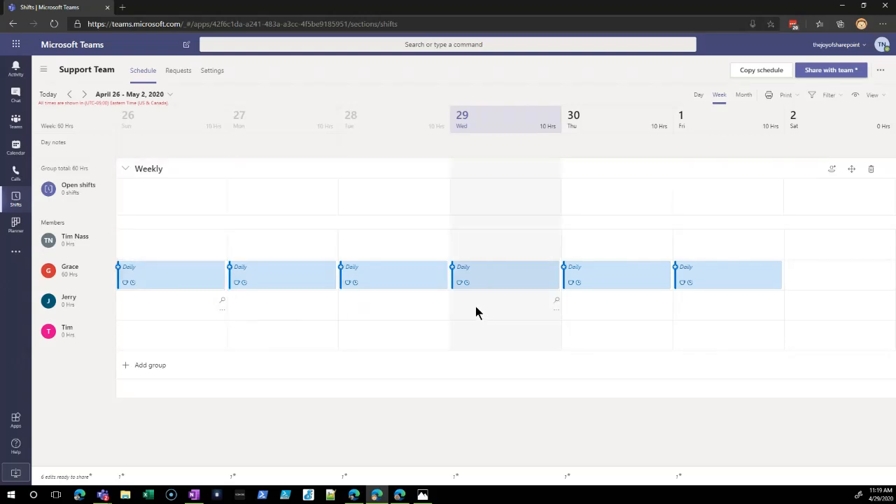
left_click(194, 314)
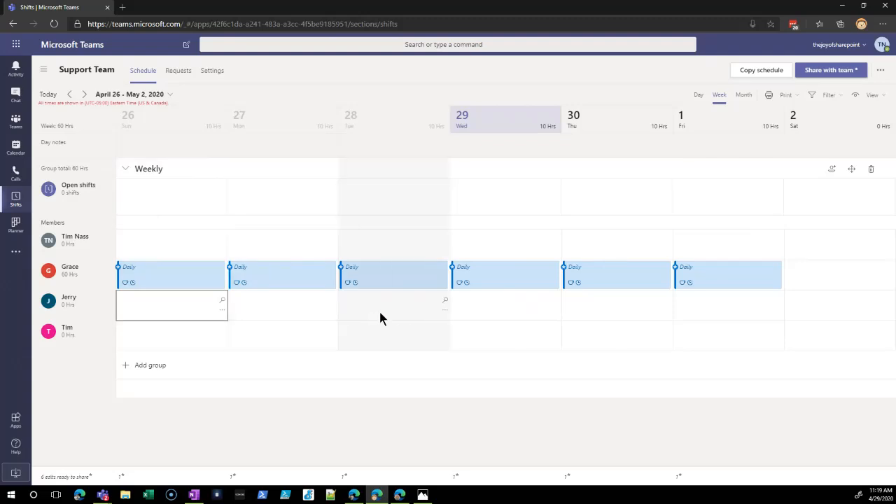
right_click(222, 314)
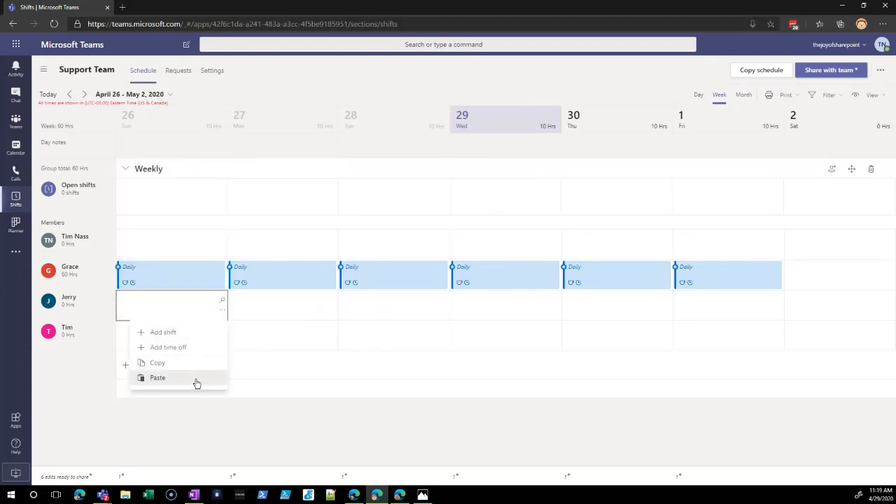
left_click(159, 378)
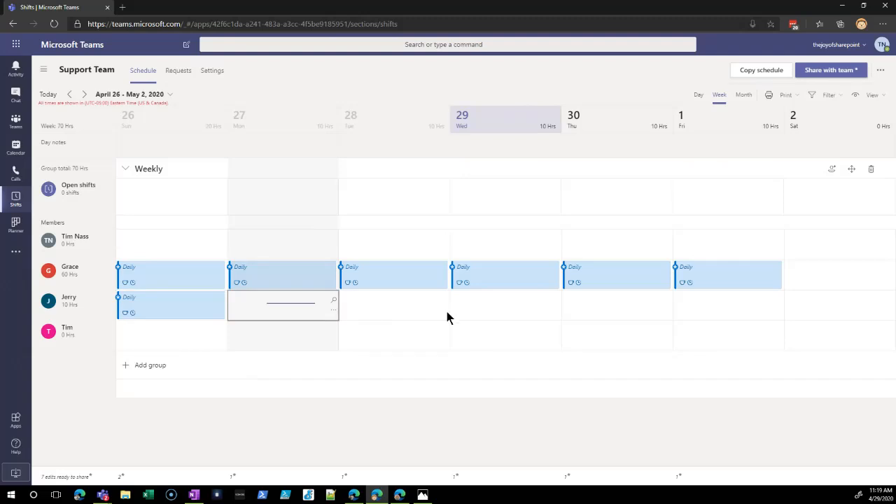
- Paste the copied Daily shift into Monday, April 27 through Friday, May 1 for the second added member
left_click_drag(448, 318, 704, 310)
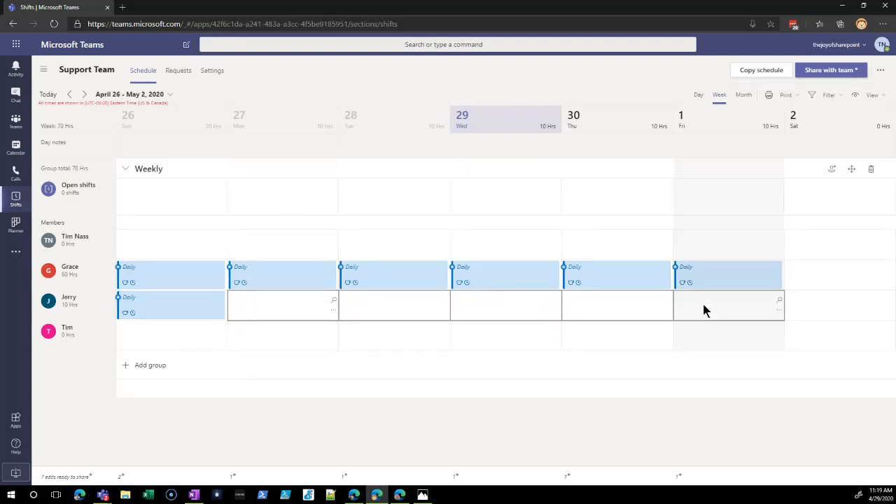
right_click(783, 313)
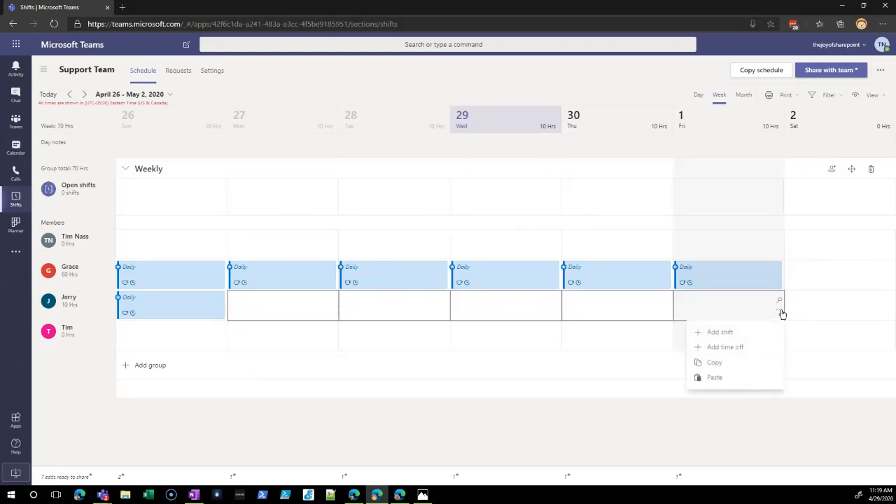
left_click(715, 378)
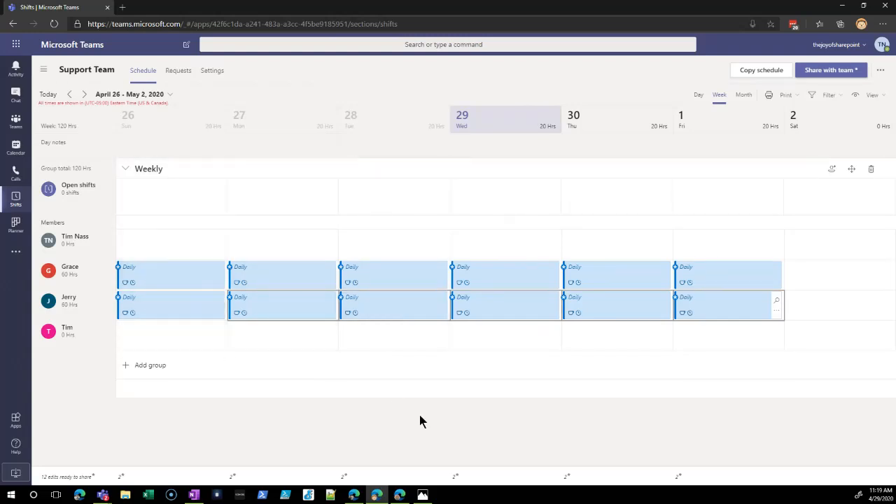
- Switch to the first added member's browser window and view the Support Team schedule in Shifts
left_click(400, 495)
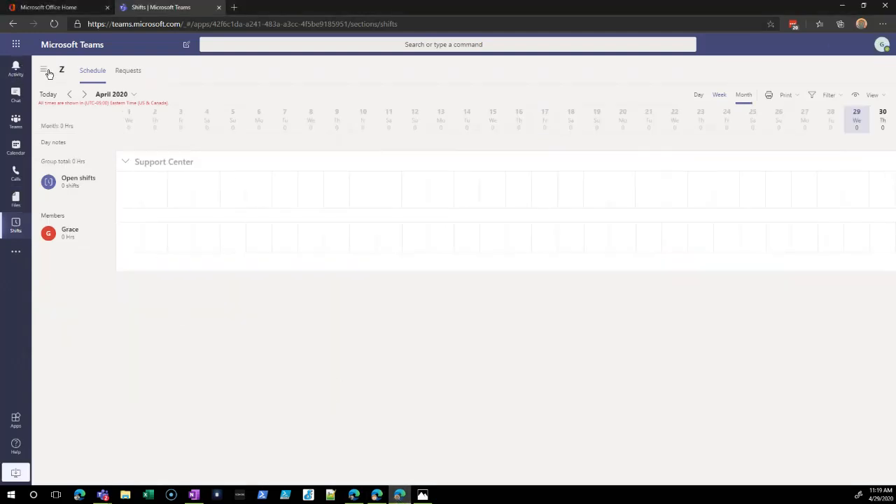
left_click(43, 70)
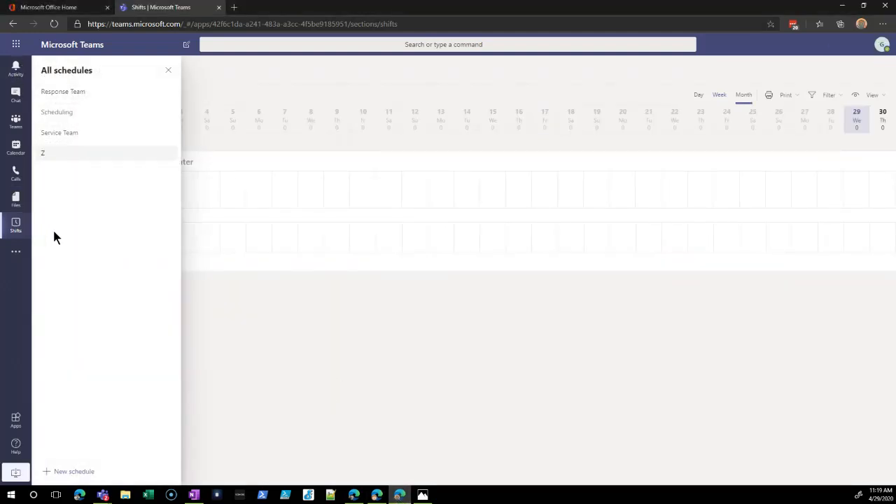
left_click(70, 134)
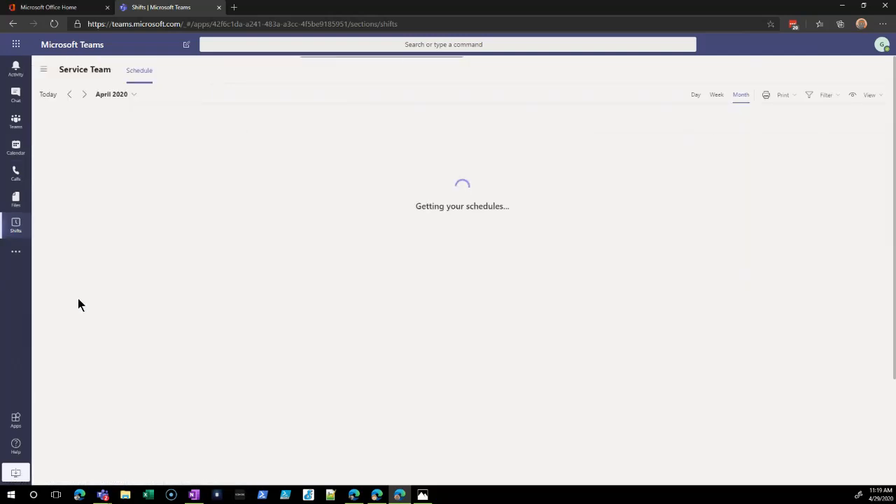
left_click(14, 229)
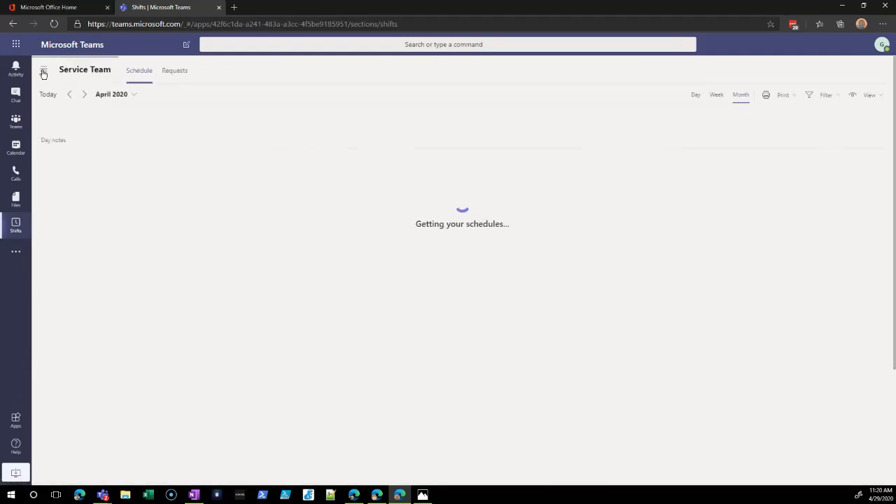
left_click(43, 70)
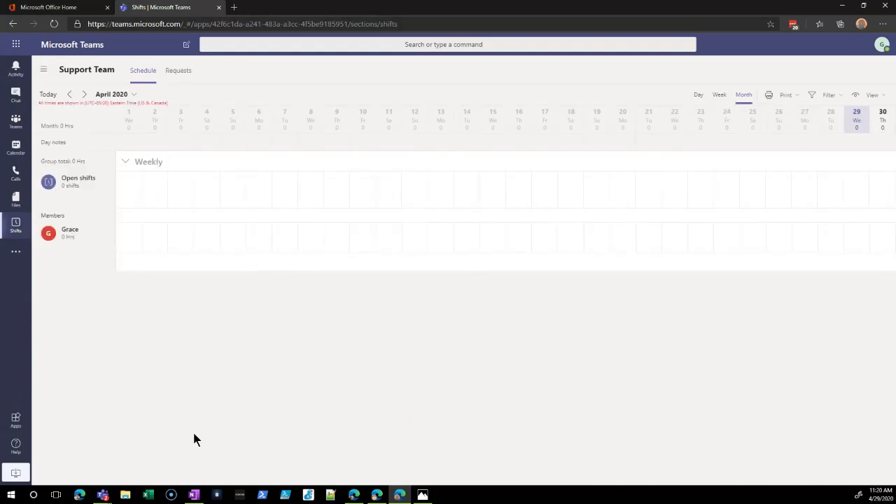
- Return to the schedule owner's window and share the April 26 to May 2 shifts, notifying affected team members only
left_click(376, 499)
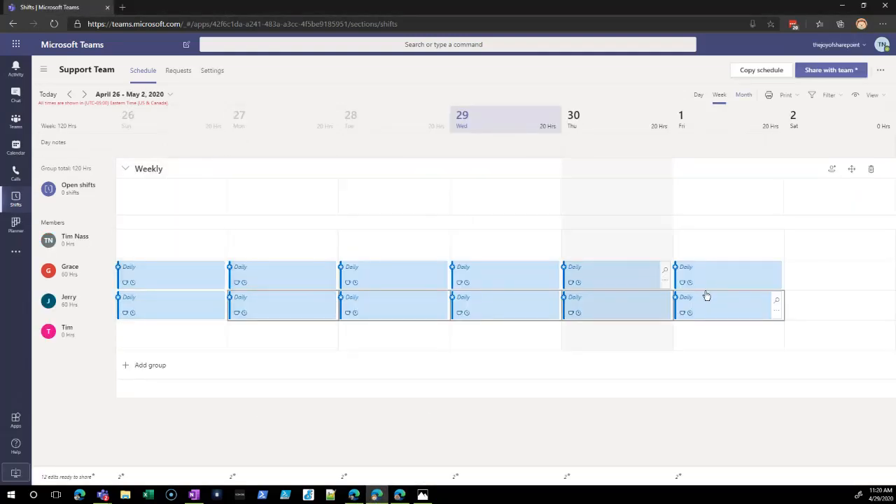
left_click(836, 73)
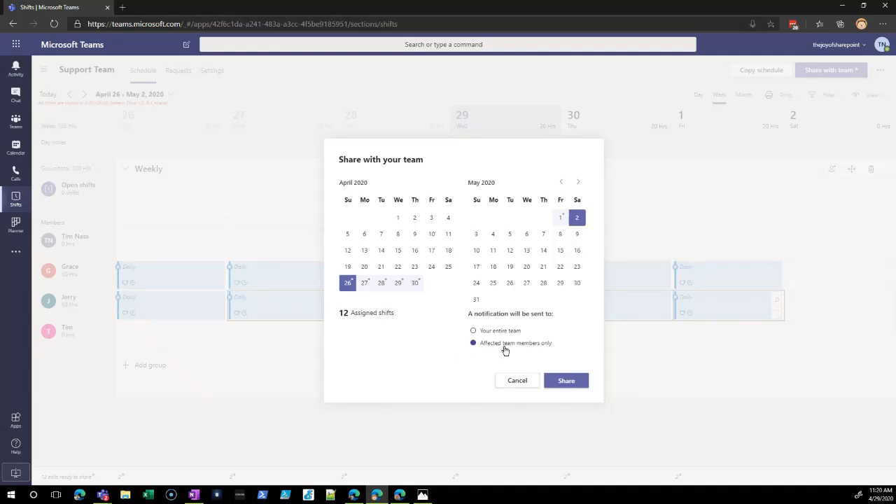
left_click(565, 378)
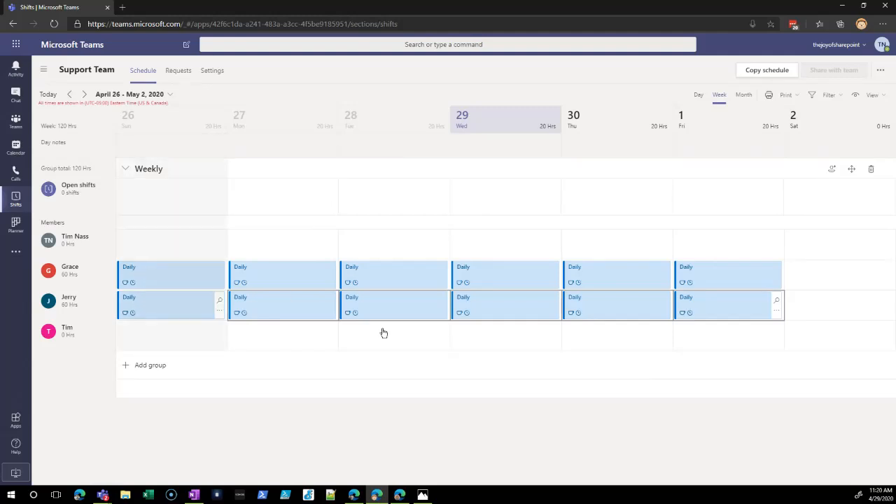
- Switch to the member's window and view the Support Team schedule by week for April 26 to May 2, 2020
left_click(398, 492)
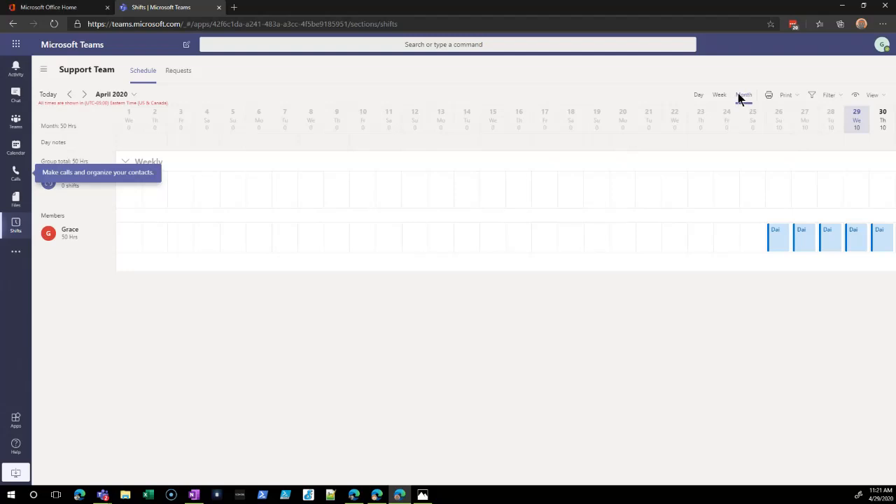
left_click(719, 96)
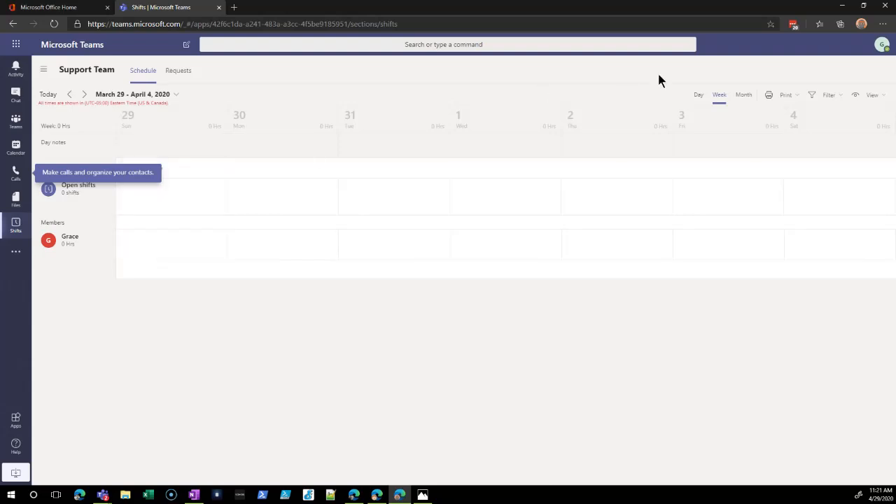
left_click(69, 94)
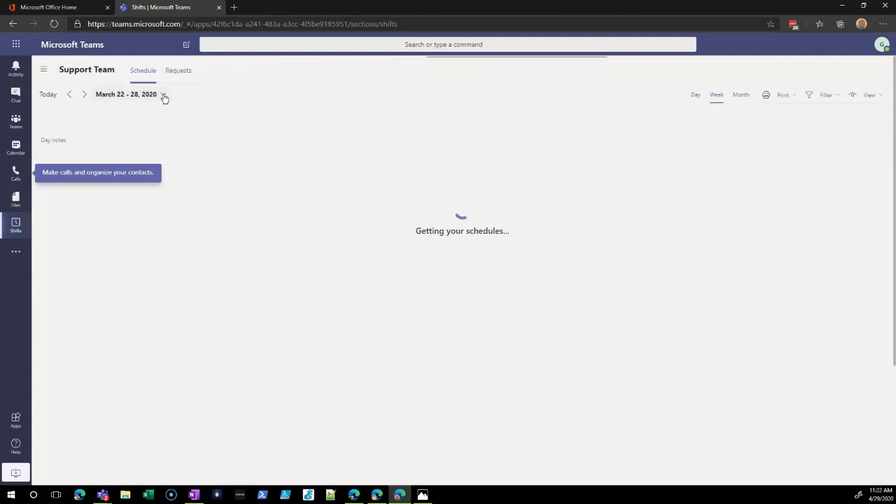
left_click(164, 95)
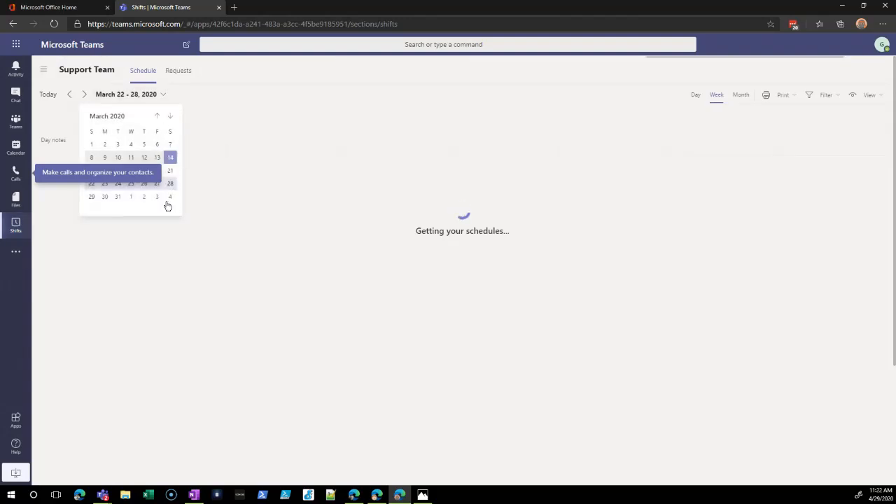
left_click(162, 95)
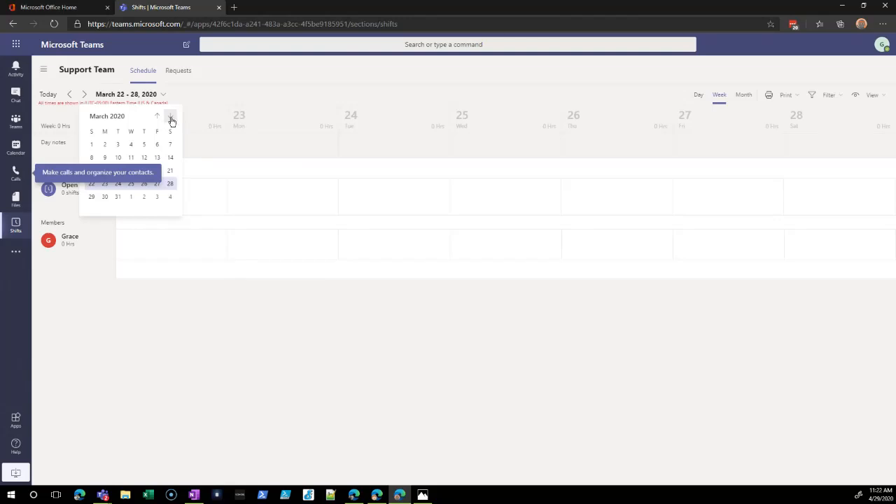
left_click(171, 120)
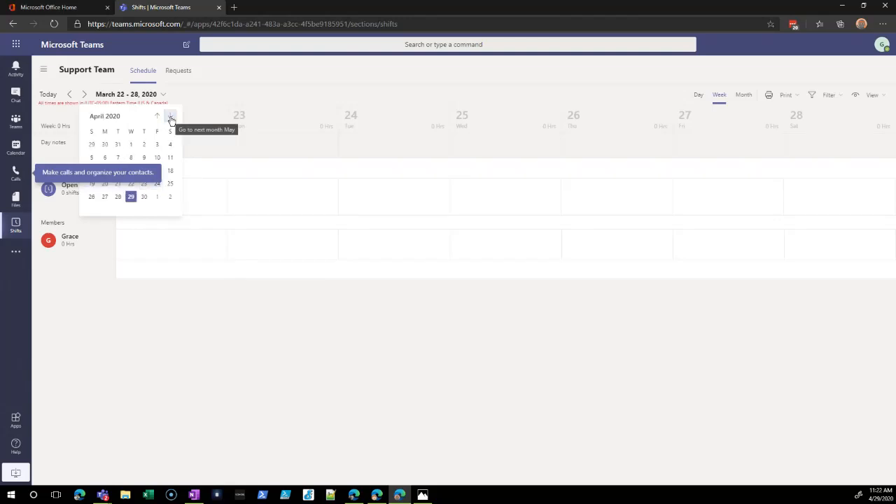
left_click(93, 198)
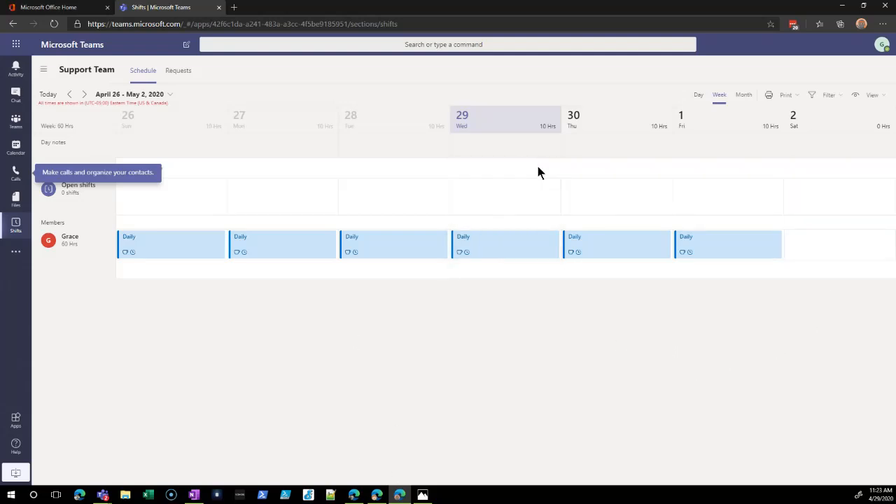
- Start a request offering the May 1 shift and select the second listed team member as its recipient
left_click(718, 248)
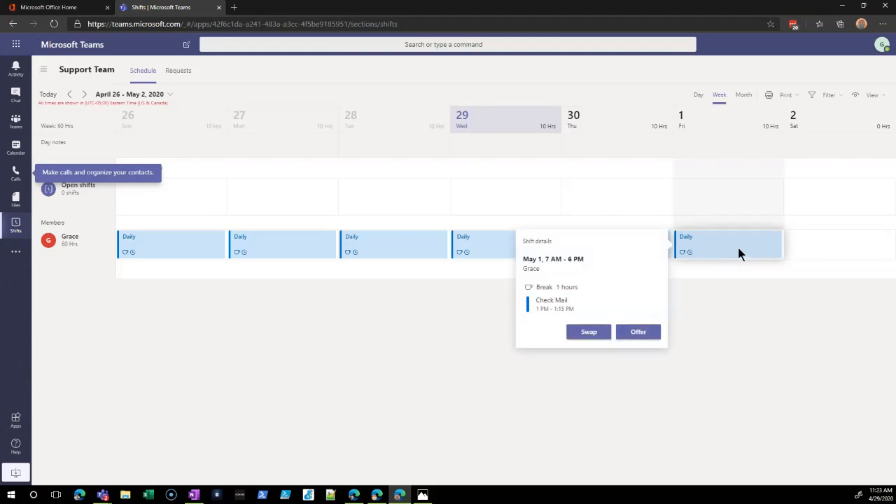
left_click(642, 333)
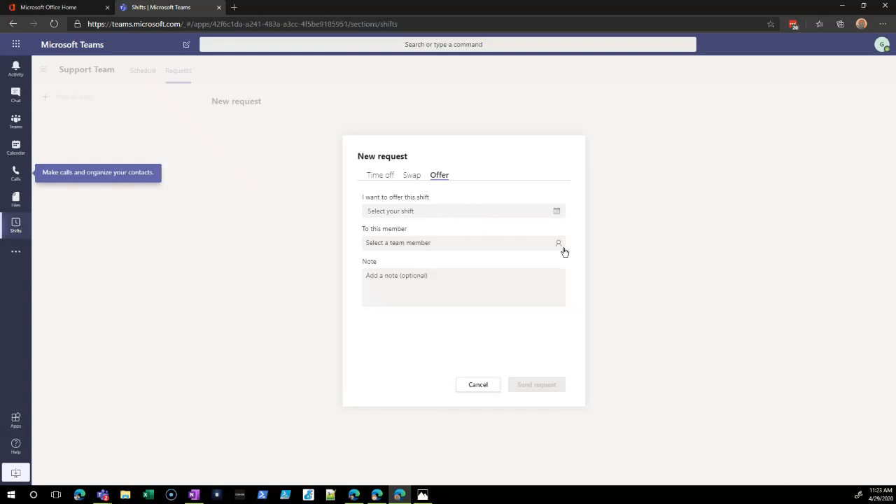
left_click(531, 245)
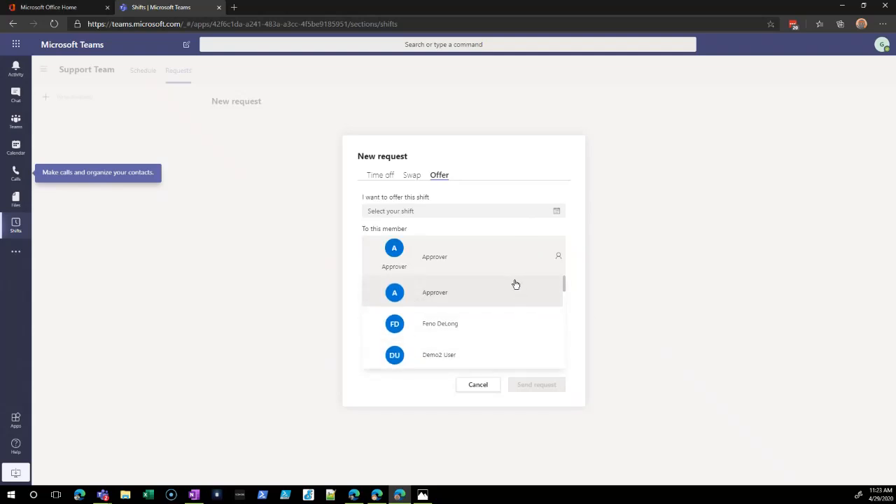
scroll(500, 315, "down", 1)
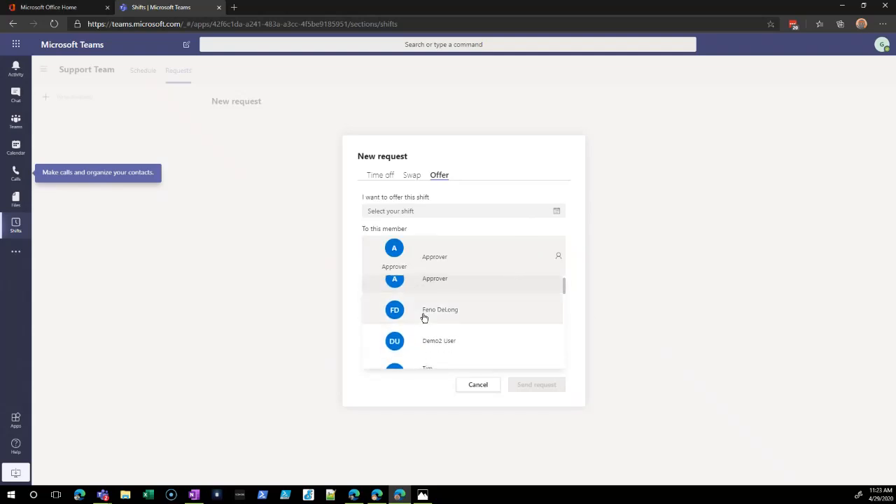
left_click(423, 315)
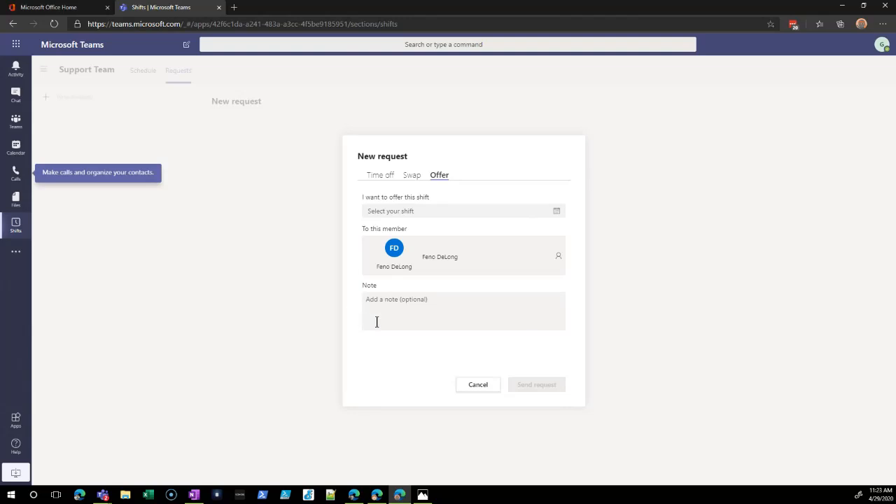
left_click(413, 303)
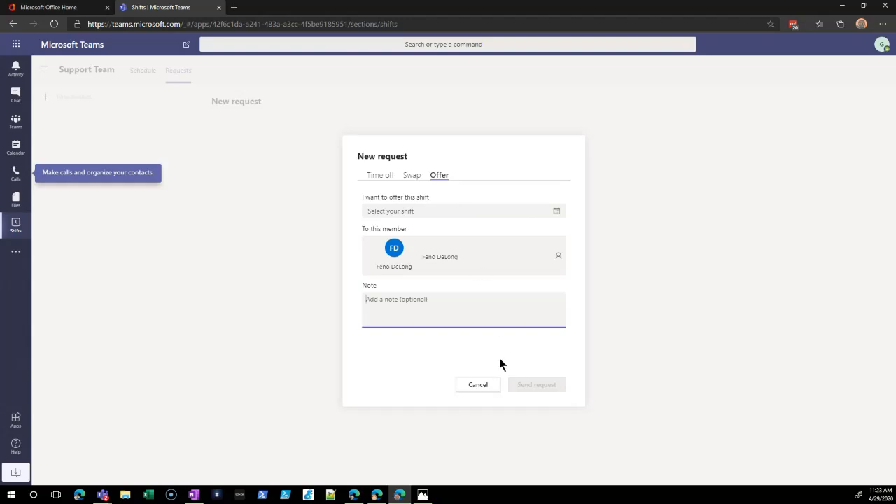
- Send an all-day time off request for 6/11/2020 to 6/12/2020 with Vacation as the reason
left_click(382, 176)
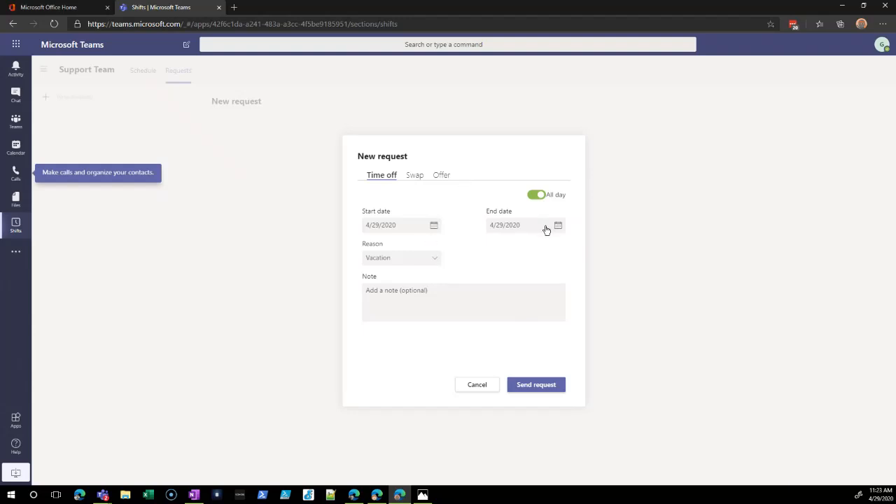
left_click(432, 228)
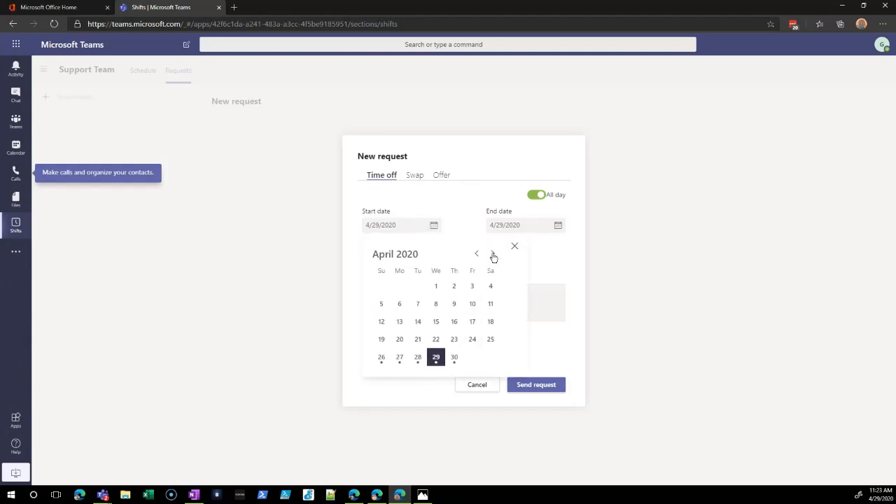
left_click(493, 255)
left_click(493, 255)
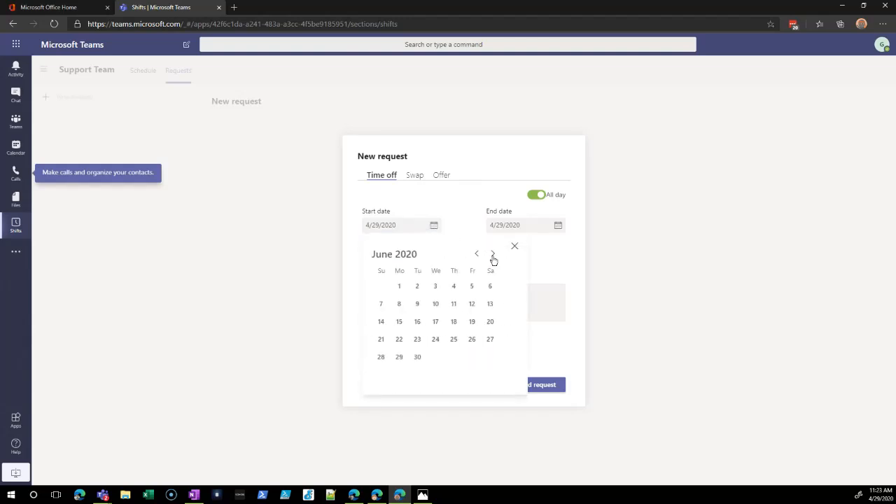
left_click(454, 304)
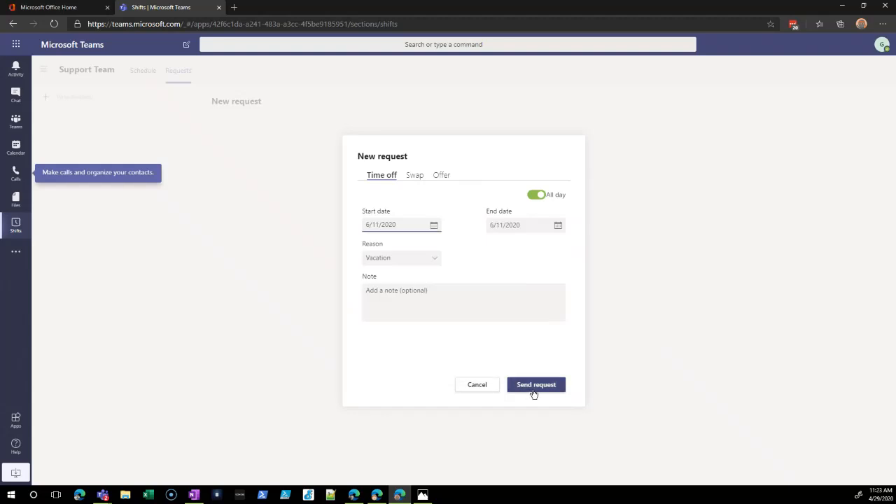
left_click(557, 229)
left_click(597, 304)
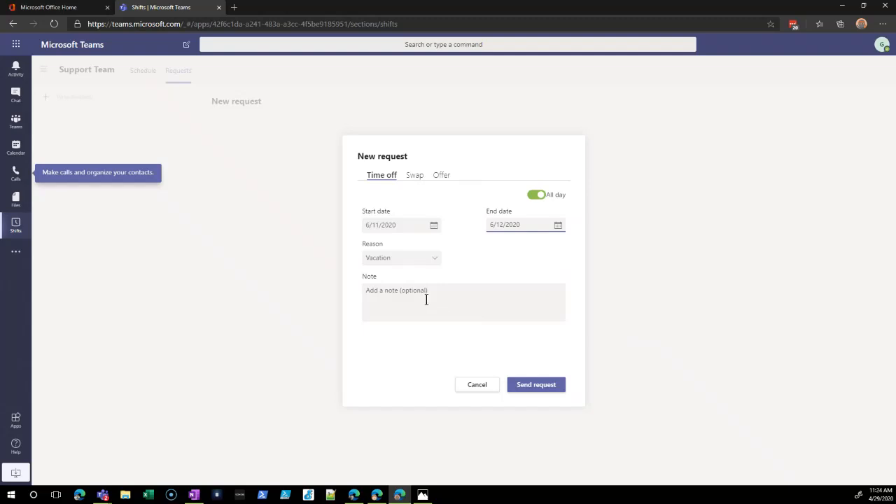
left_click(536, 385)
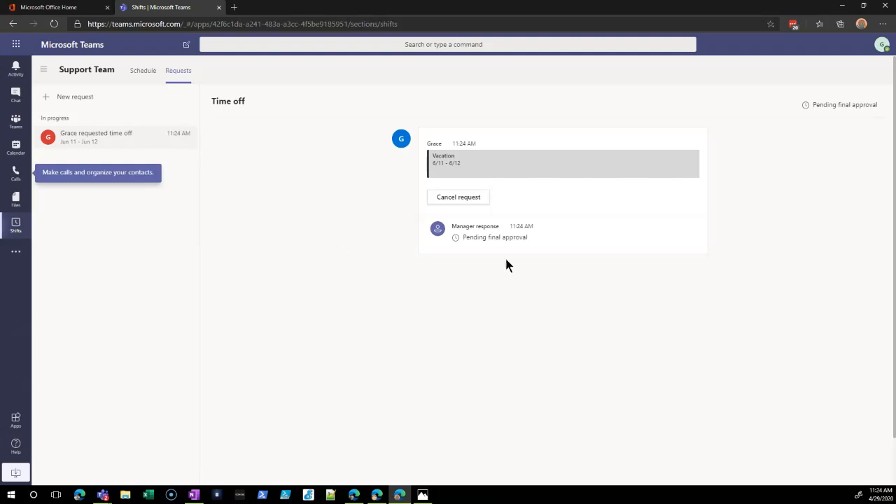
- Switch to the schedule owner's window and approve the member's June 11 to 12 time off request without a note
key("alt+Tab")
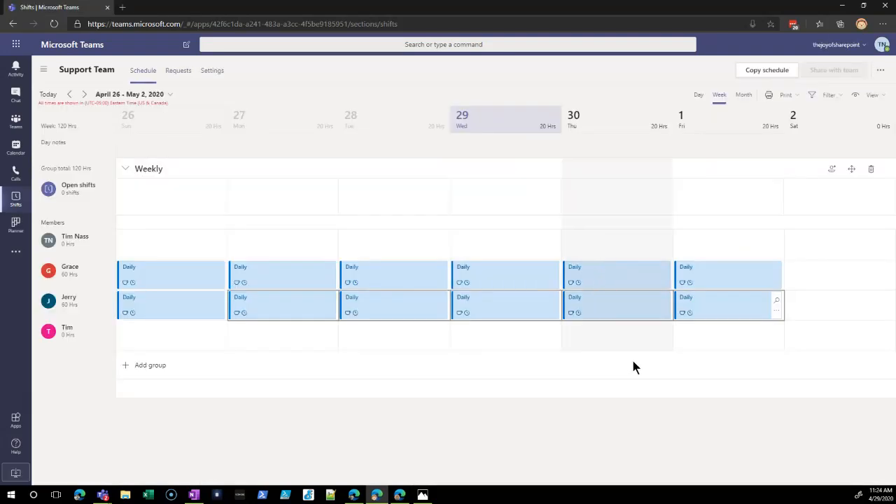
left_click(260, 421)
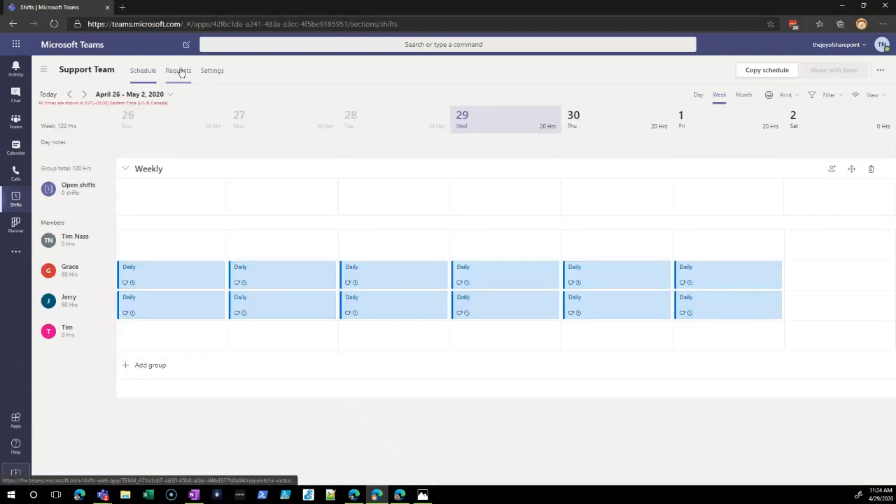
left_click(179, 71)
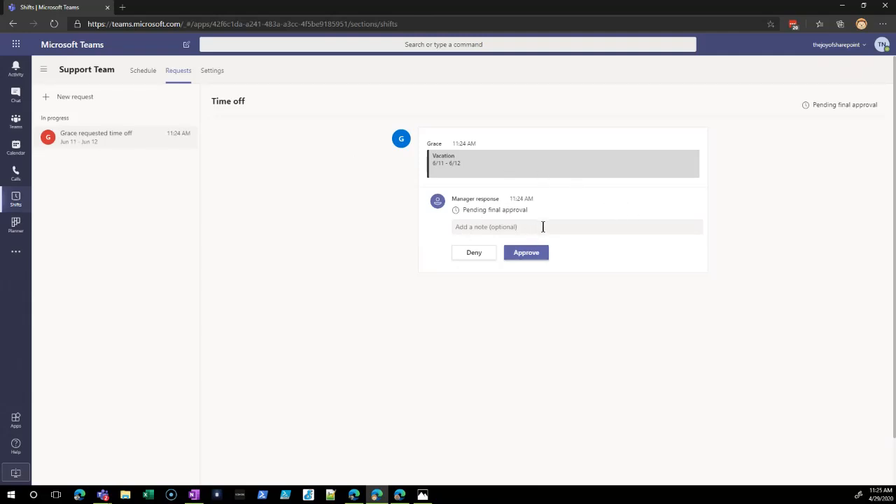
left_click(520, 230)
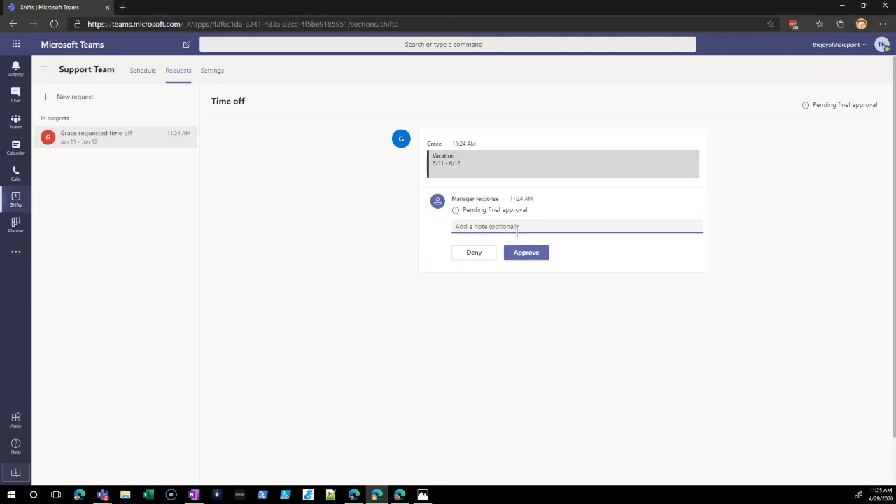
left_click(523, 254)
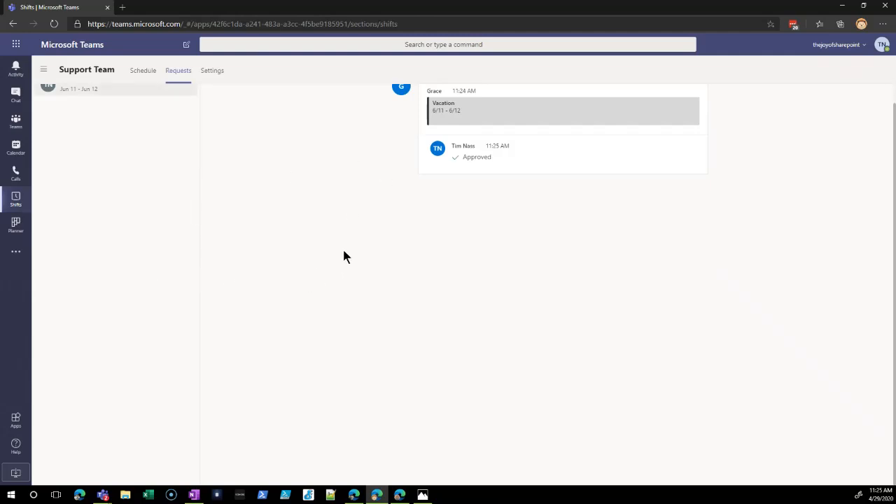
- Switch to Photos, review the mobile Shifts main menu, Time Clock and break screenshots, and close the viewer
left_click(422, 495)
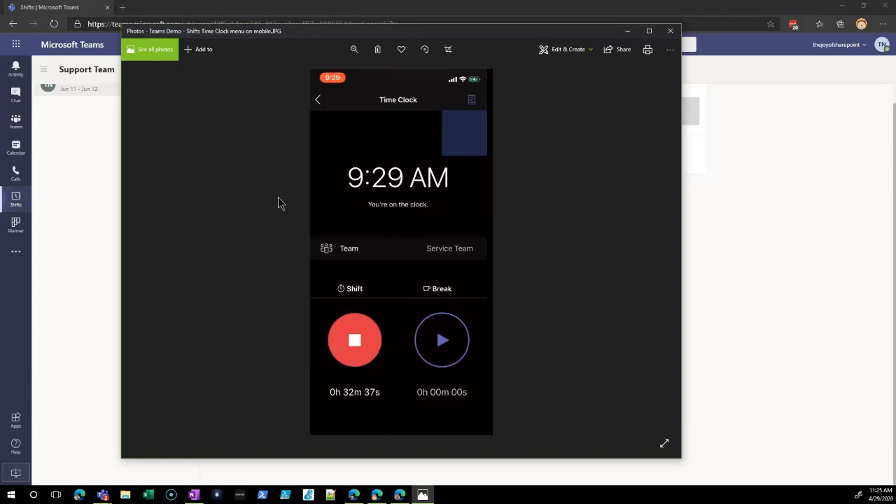
key("Left")
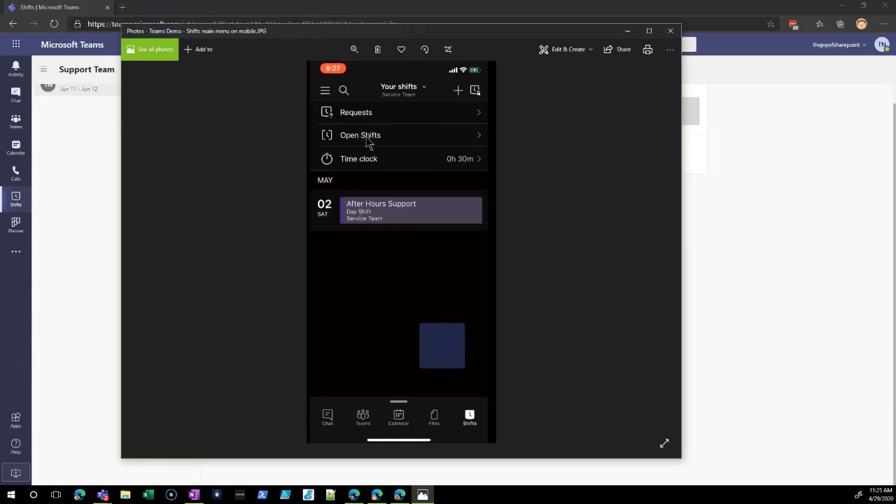
key("Right")
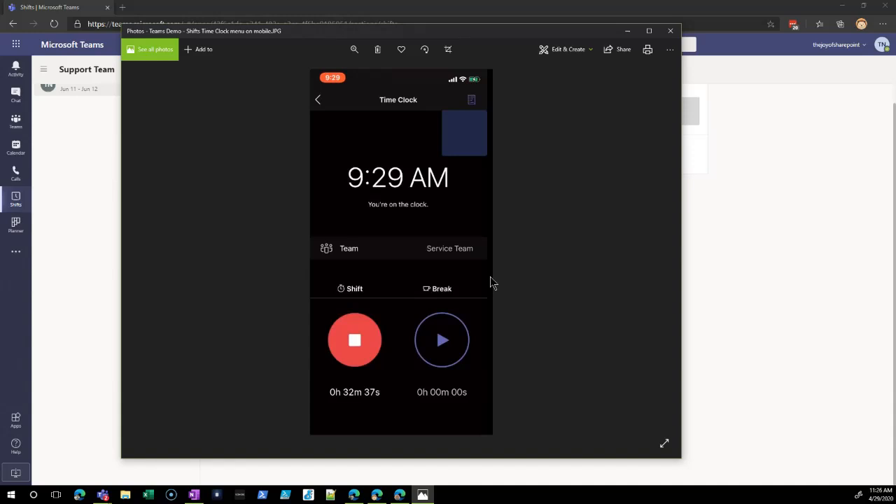
key("Right")
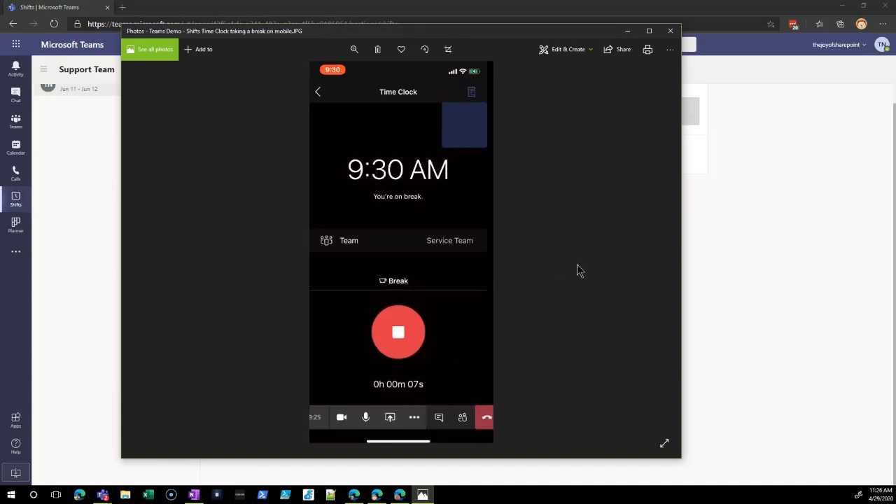
key("Right")
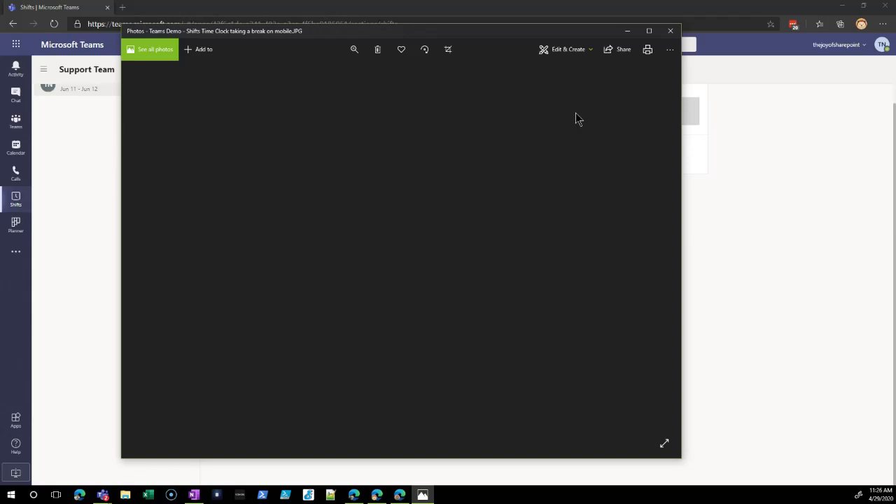
left_click(673, 32)
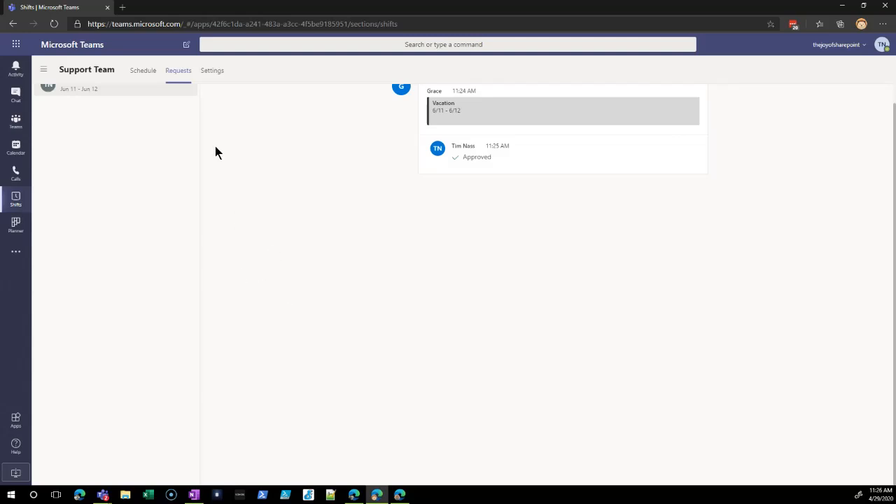
- Return to the Support Team schedule and show it by month for May 2020
left_click(146, 74)
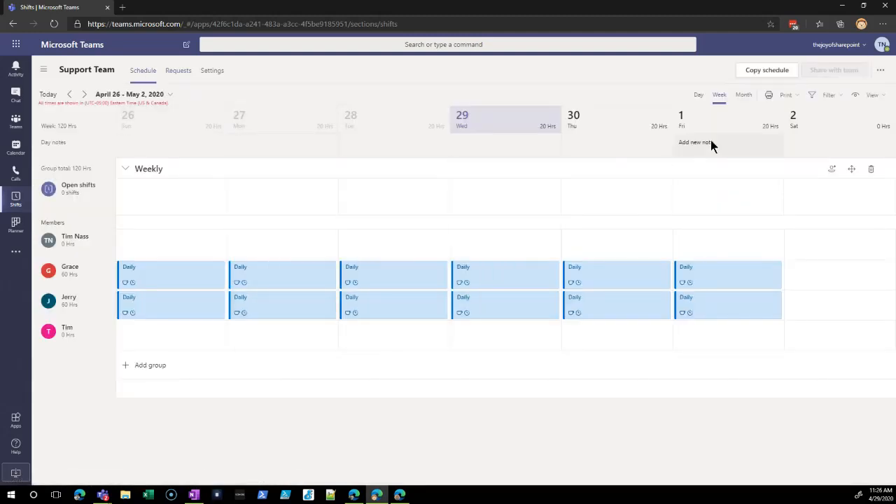
left_click(750, 97)
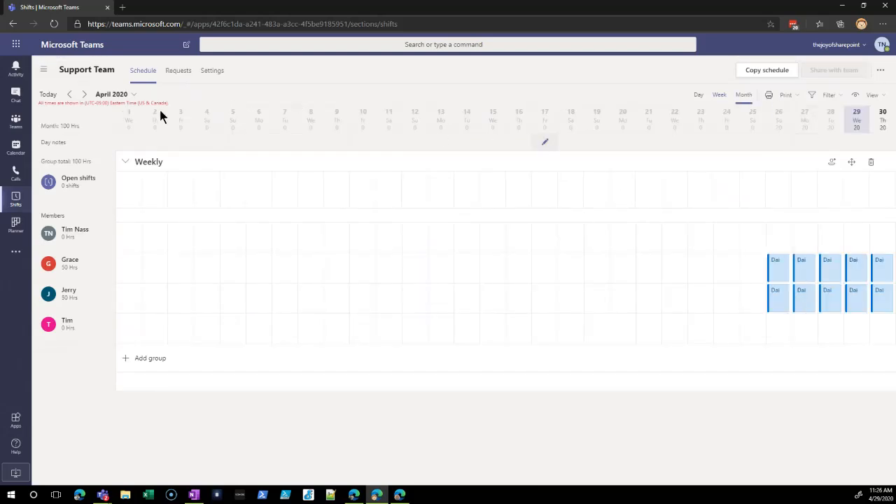
left_click(85, 93)
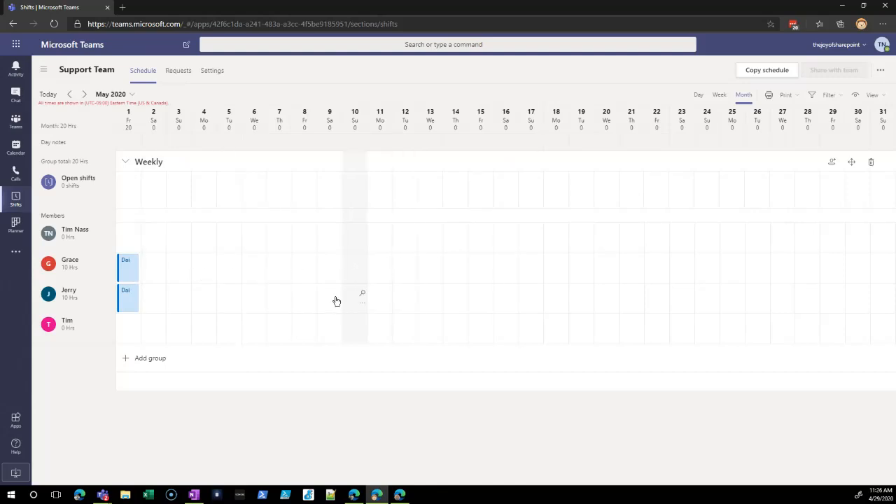
- Add a one-slot open shift on 05/01/2020 labelled "Extra person", ending at 1:00 PM, and save it
left_click(136, 196)
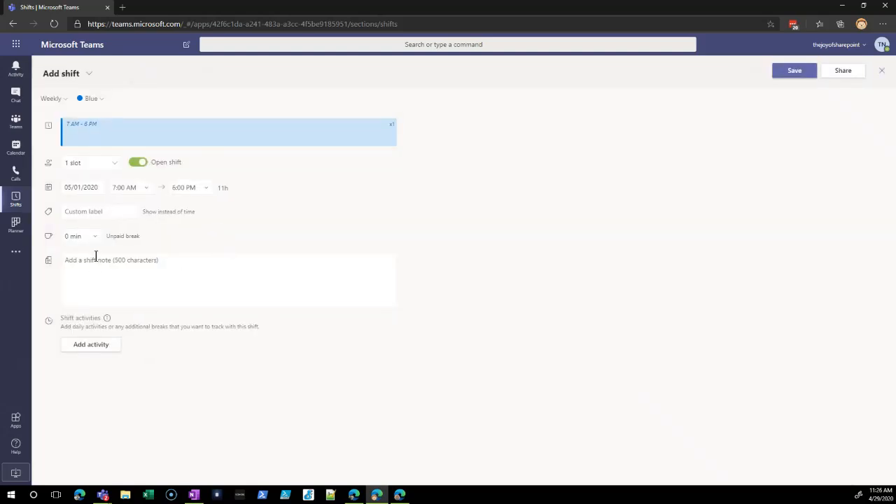
left_click(107, 211)
type("Extra person")
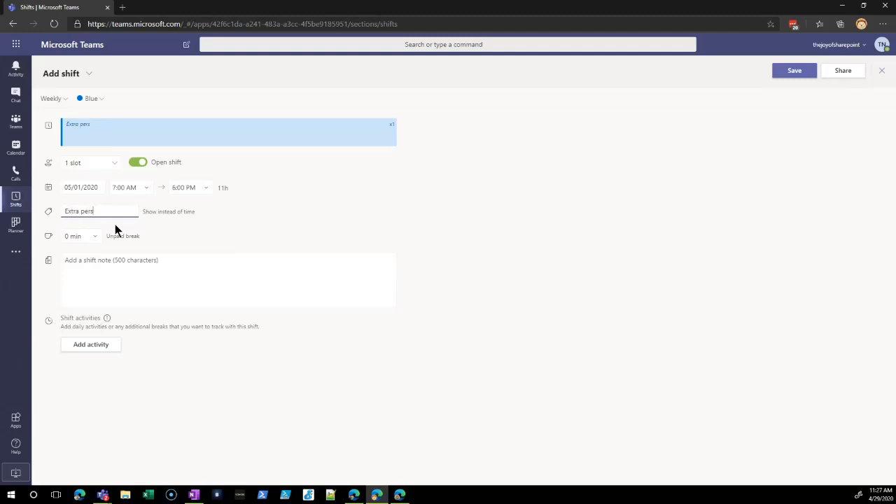
left_click(139, 188)
left_click(186, 189)
type("1")
key("Tab")
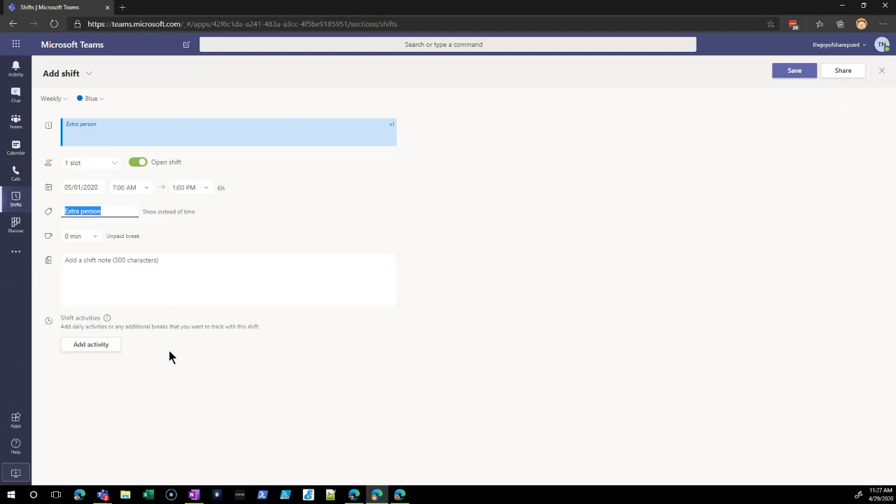
left_click(798, 71)
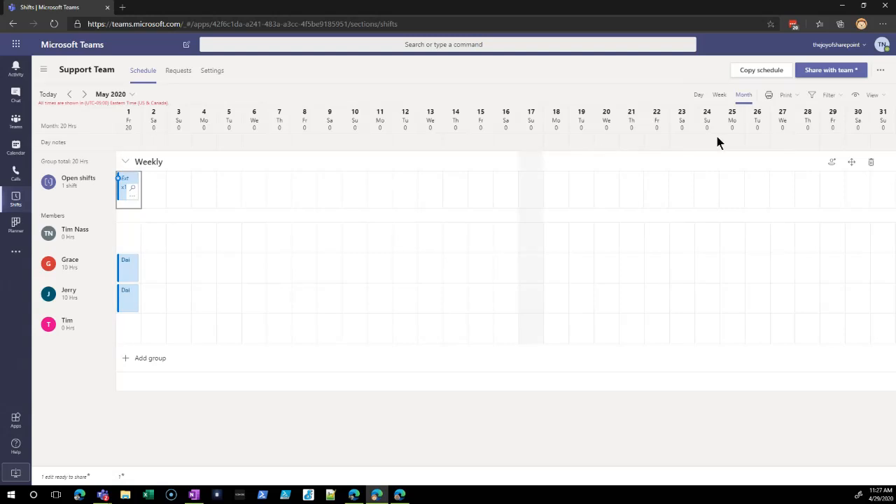
- Share the May 1 to May 31, 2020 schedule and send the notification to the entire team
left_click(825, 75)
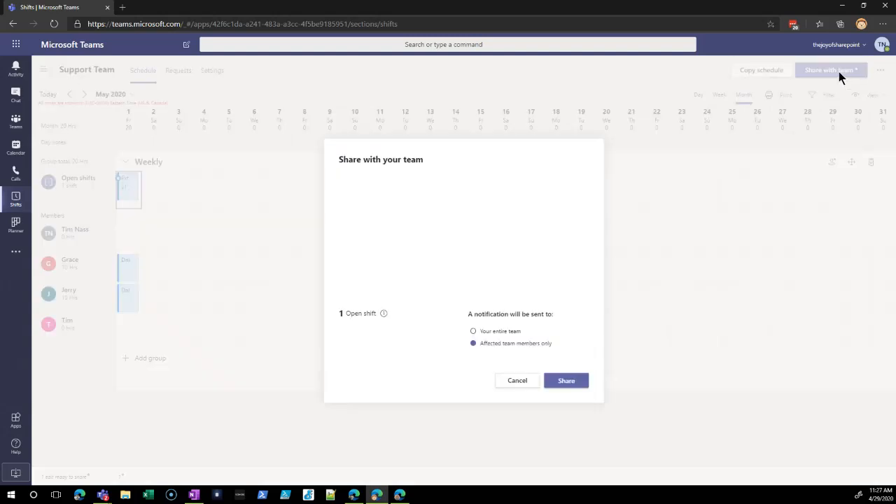
left_click(504, 334)
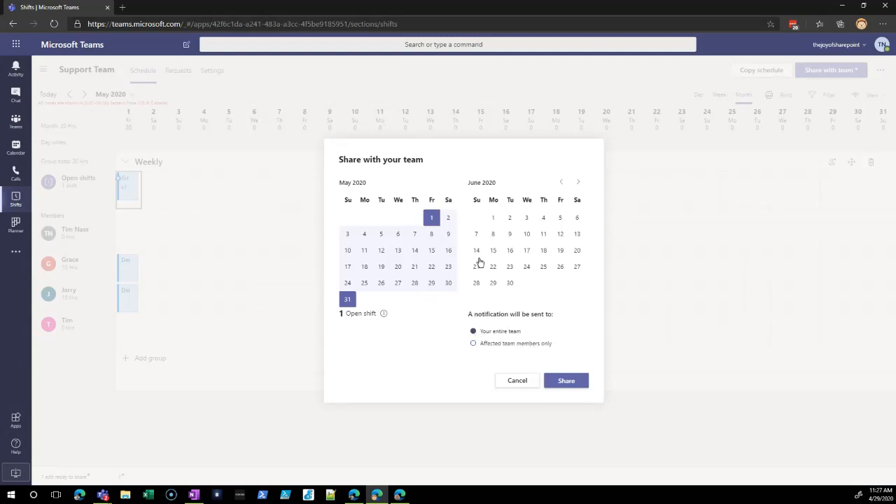
left_click(567, 381)
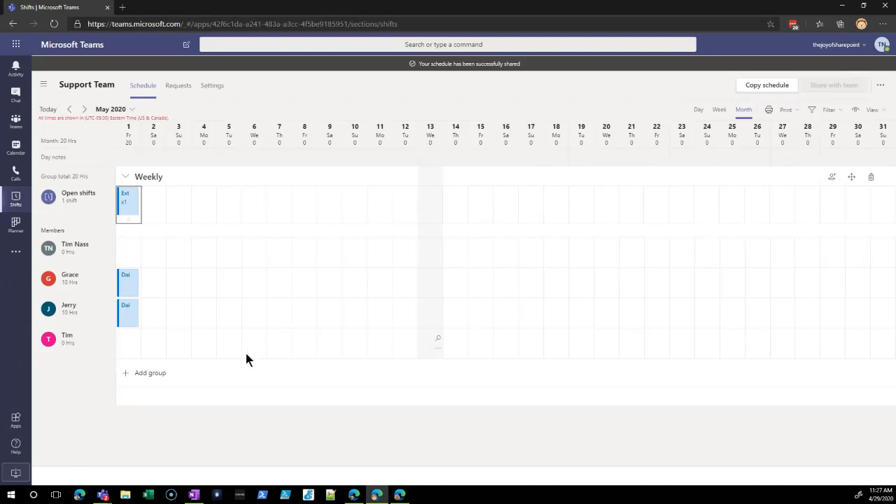
- Review the Support Team's Shifts settings for time zone, schedule, open shifts, time off requests and Time Clock, and return to Shifts
left_click(218, 91)
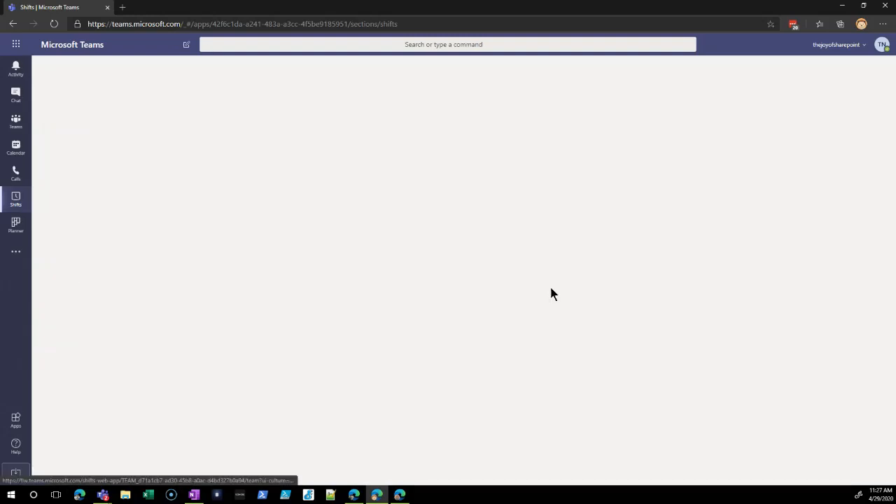
scroll(393, 294, "down", 1)
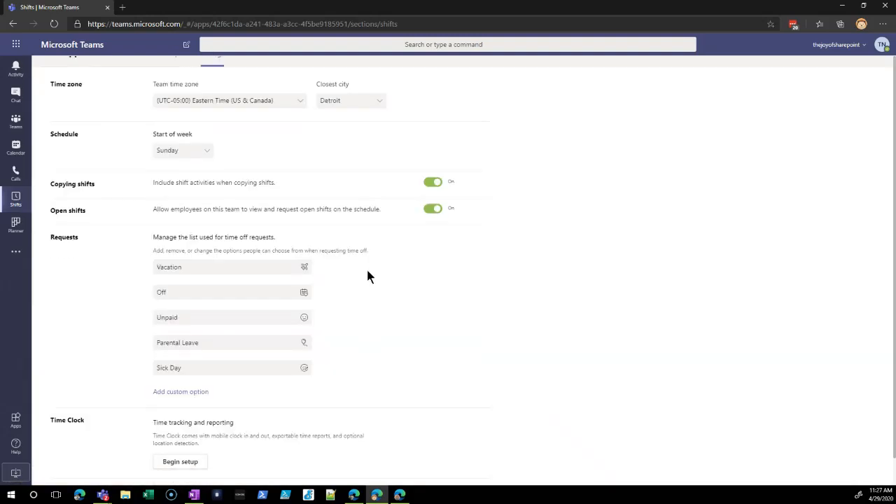
scroll(416, 320, "up", 1)
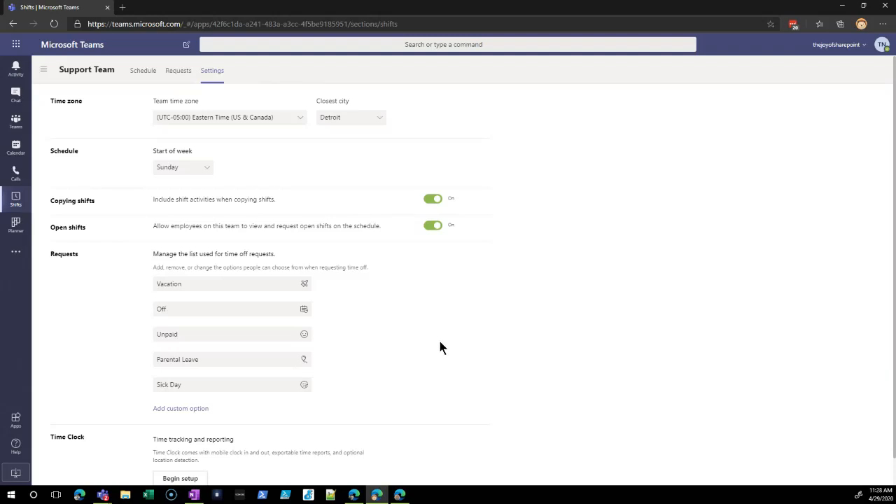
mouse_move(243, 379)
scroll(427, 376, "down", 1)
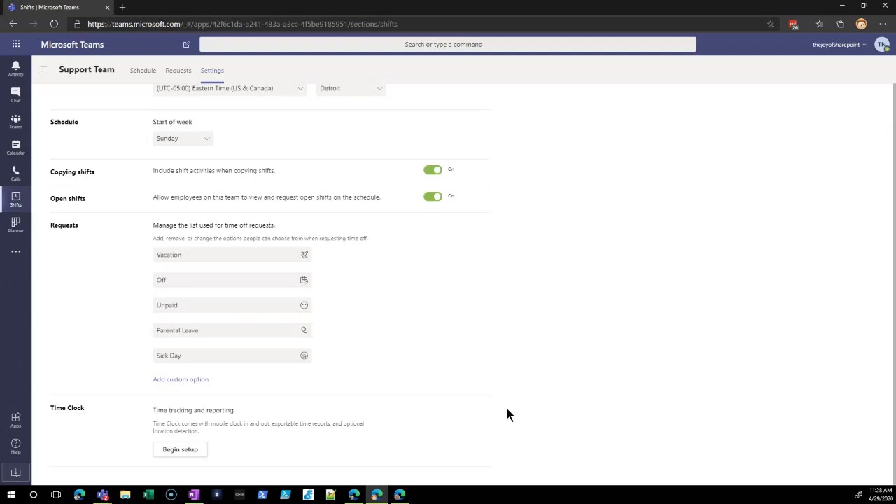
left_click(12, 199)
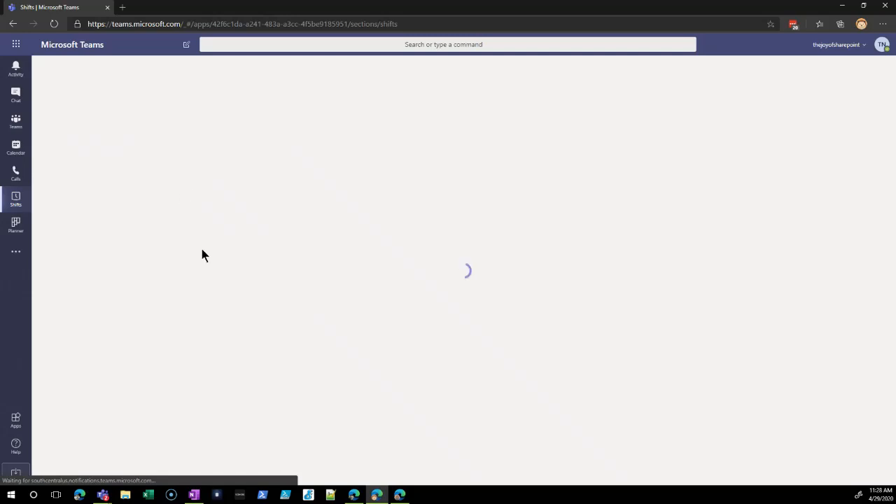